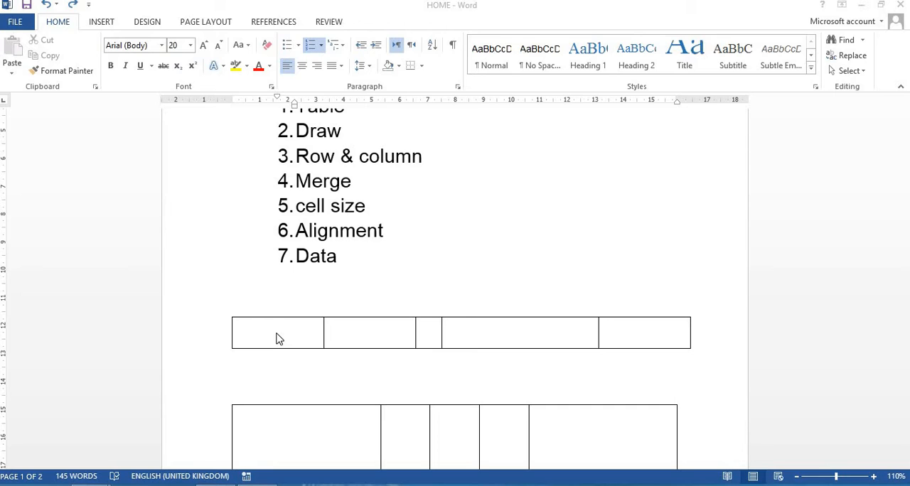
click(276, 328)
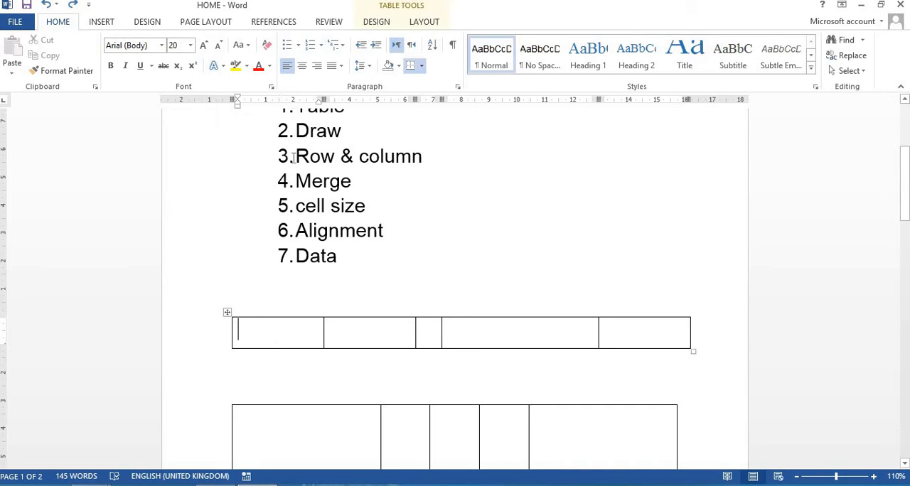
click(423, 21)
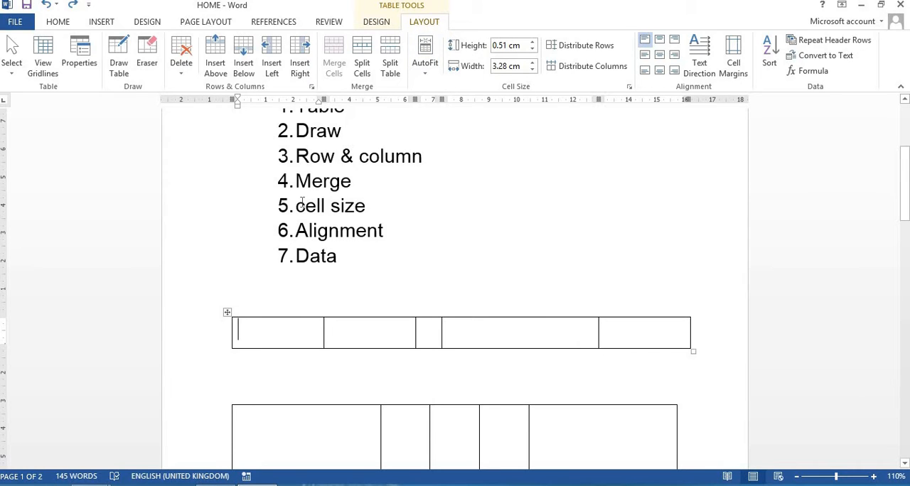
drag(302, 204, 348, 261)
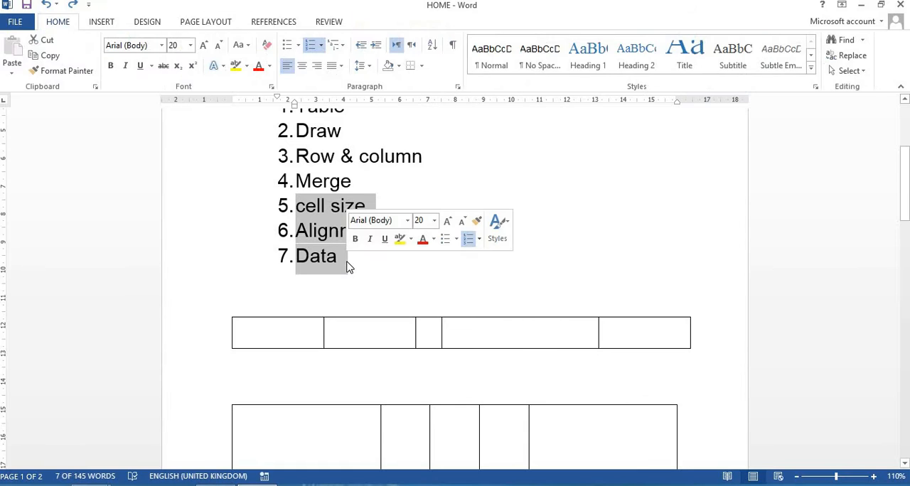
click(348, 266)
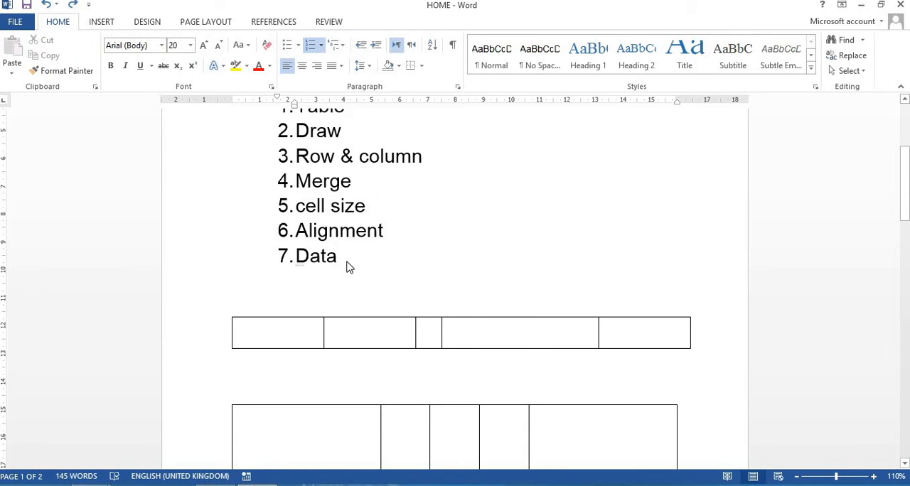
Fit the columns of the single-row, five-column table to their contents with AutoFit
click(255, 342)
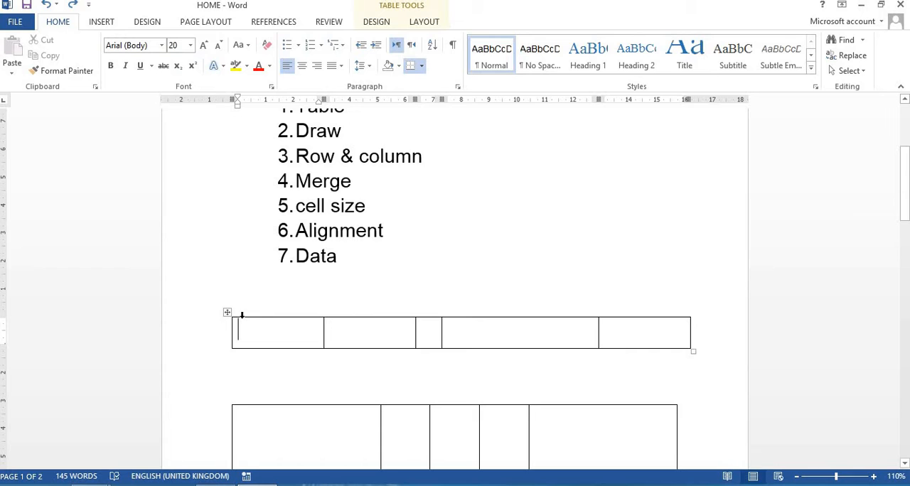
click(425, 23)
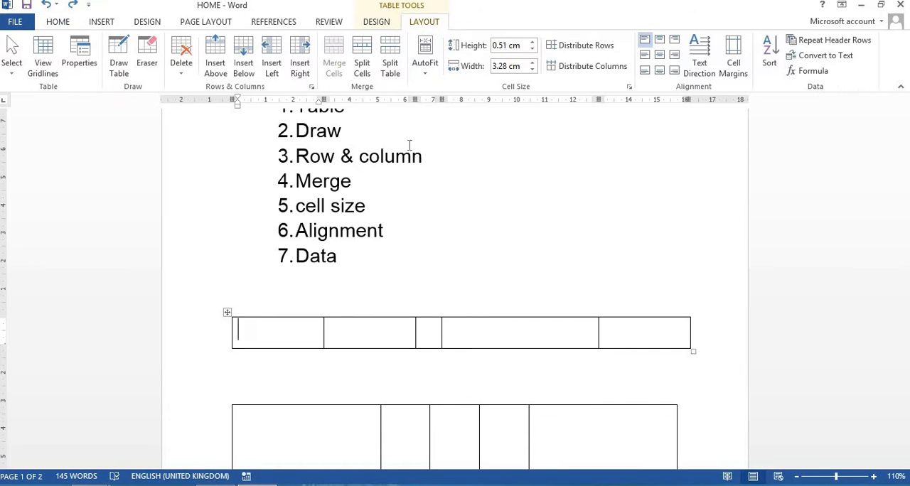
click(428, 69)
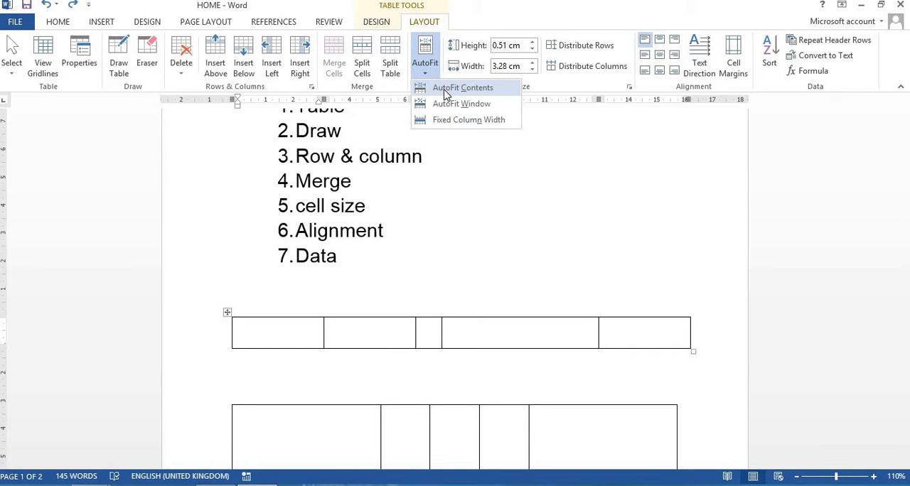
click(446, 93)
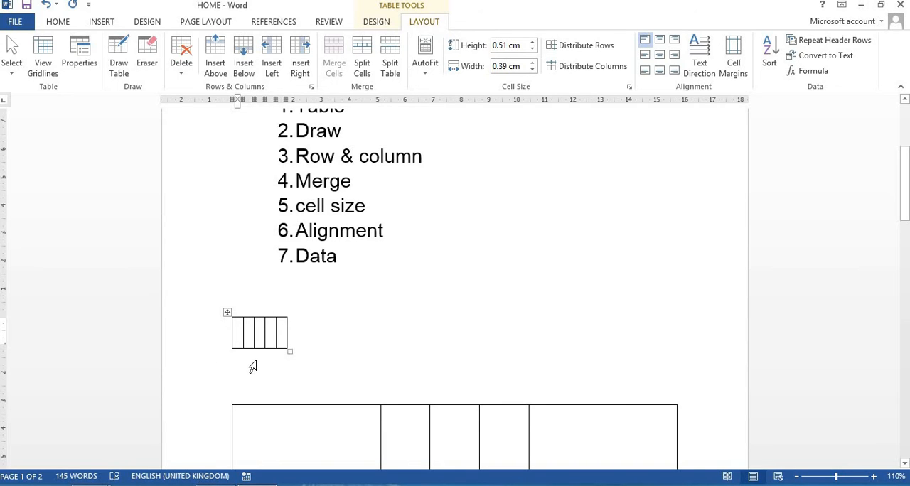
AutoFit the single-row table to the window width and apply Fixed Column Width
click(426, 76)
click(439, 107)
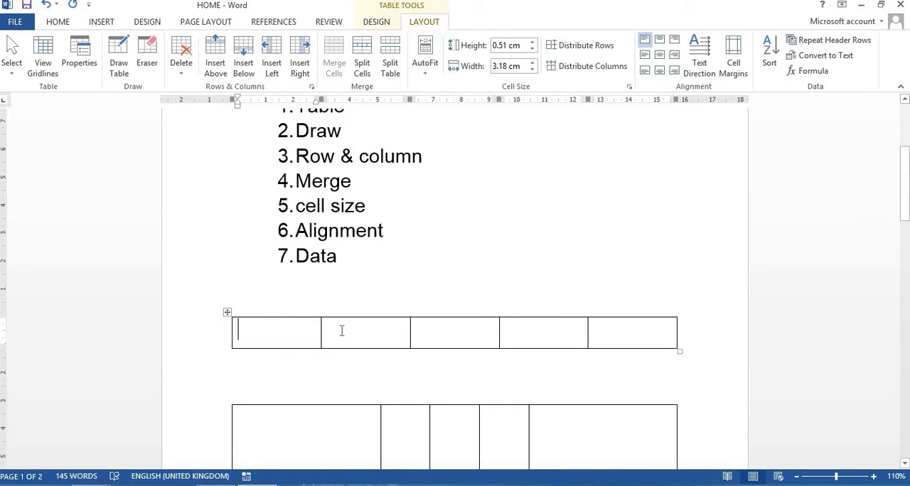
click(424, 74)
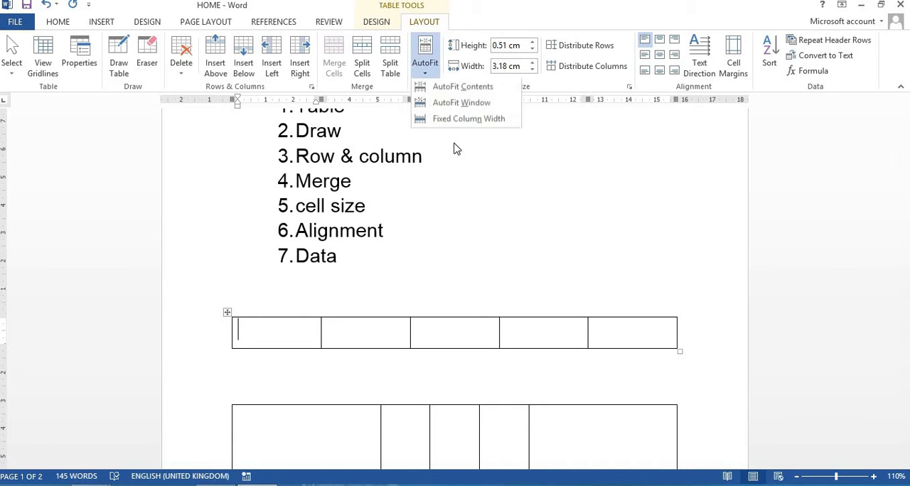
click(487, 127)
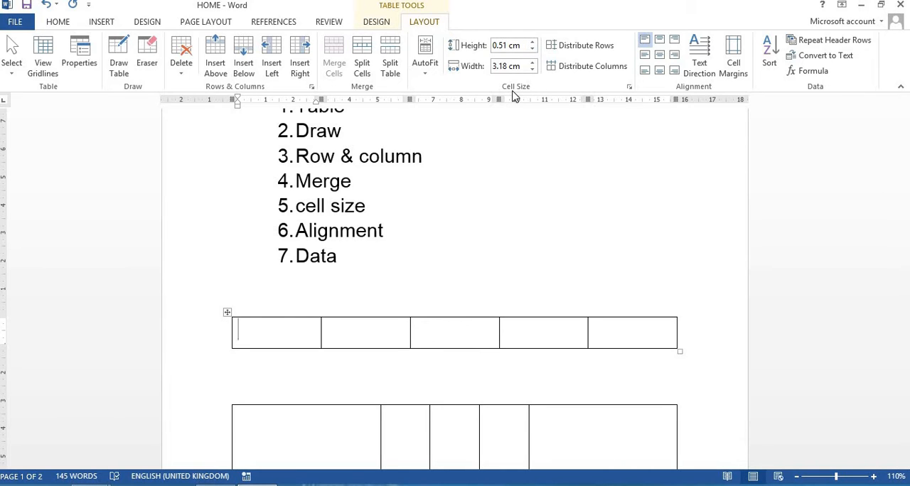
Increase the row height of the single-row table to 2.5 cm
click(533, 45)
click(533, 45)
click(532, 45)
click(533, 45)
click(532, 45)
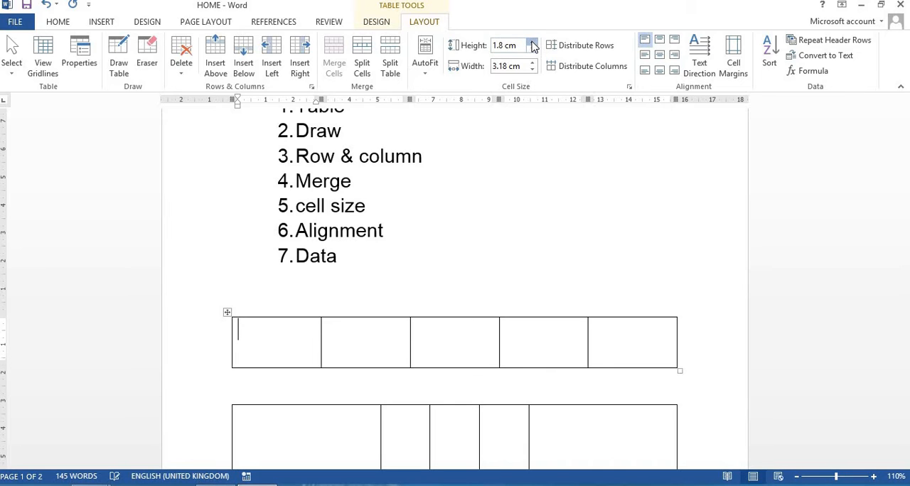
click(533, 45)
click(532, 45)
click(533, 45)
click(532, 45)
click(533, 45)
click(533, 45)
click(533, 45)
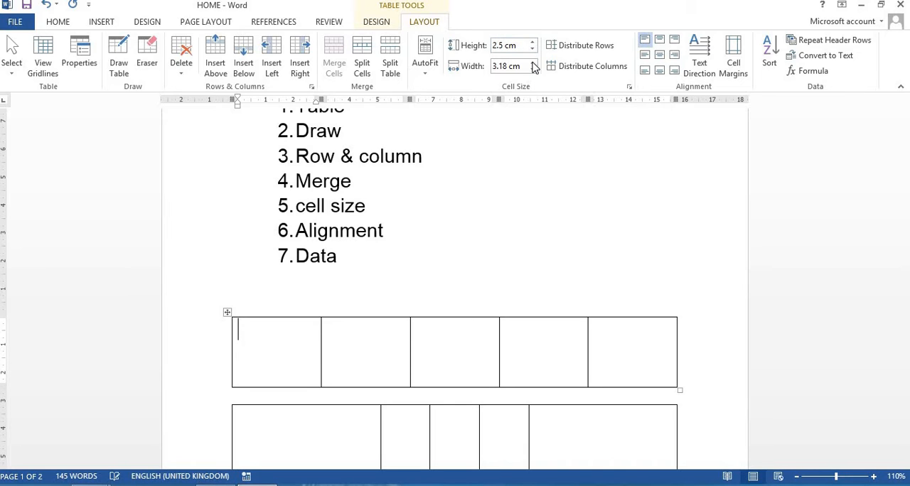
Widen the first column of the single-row table to 4.7 cm
click(533, 66)
click(533, 65)
click(533, 65)
click(533, 66)
click(533, 66)
click(532, 65)
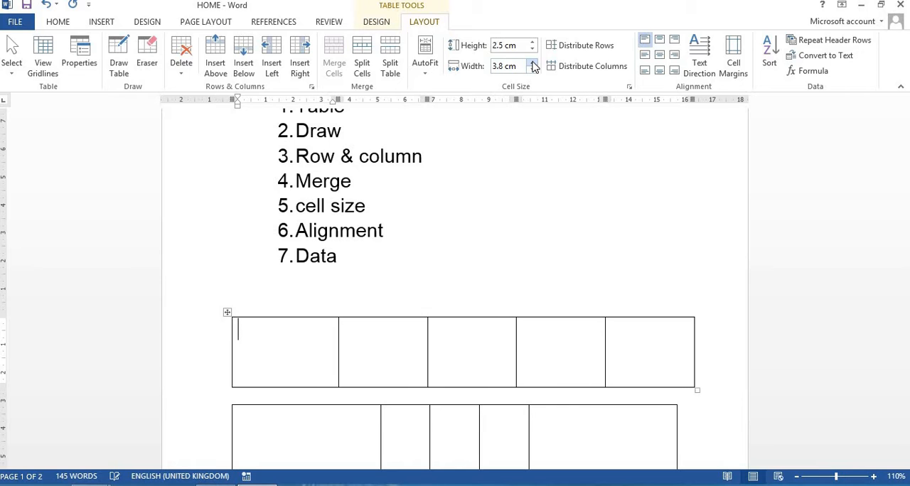
click(533, 66)
click(532, 66)
click(533, 65)
click(532, 66)
click(533, 65)
click(533, 65)
click(532, 66)
click(533, 66)
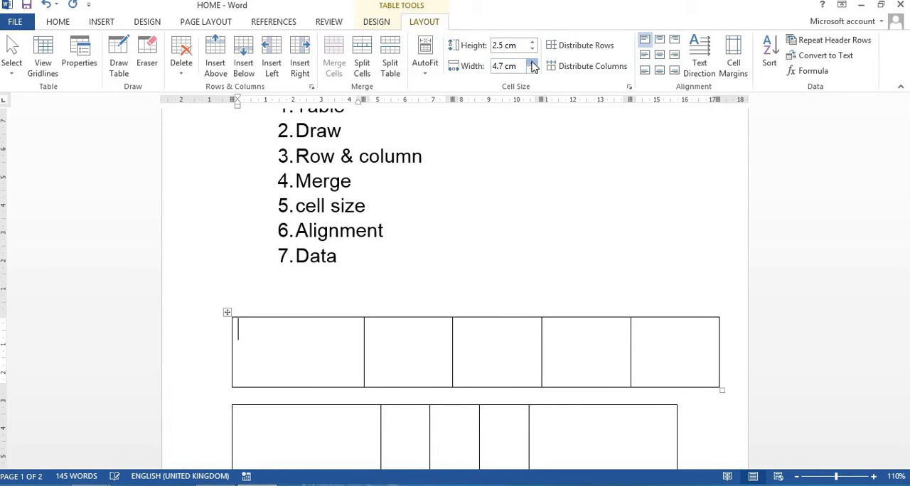
Try Distribute Rows on the single-row table, first from one cell, then with two cells selected, and finally with the whole row selected
click(578, 47)
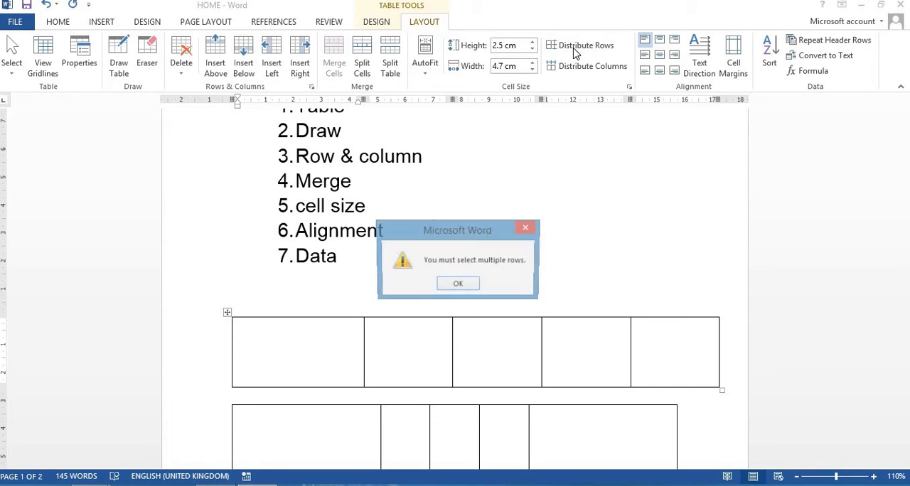
click(463, 285)
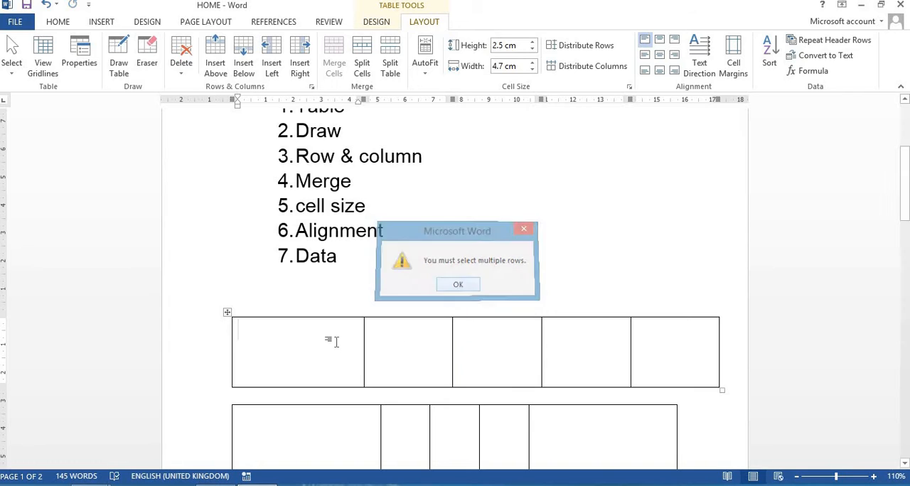
shift+click(412, 343)
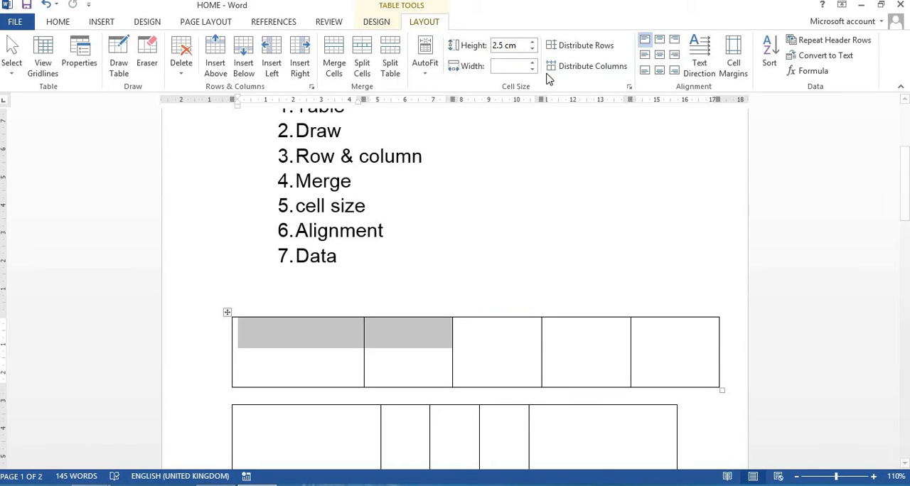
click(585, 48)
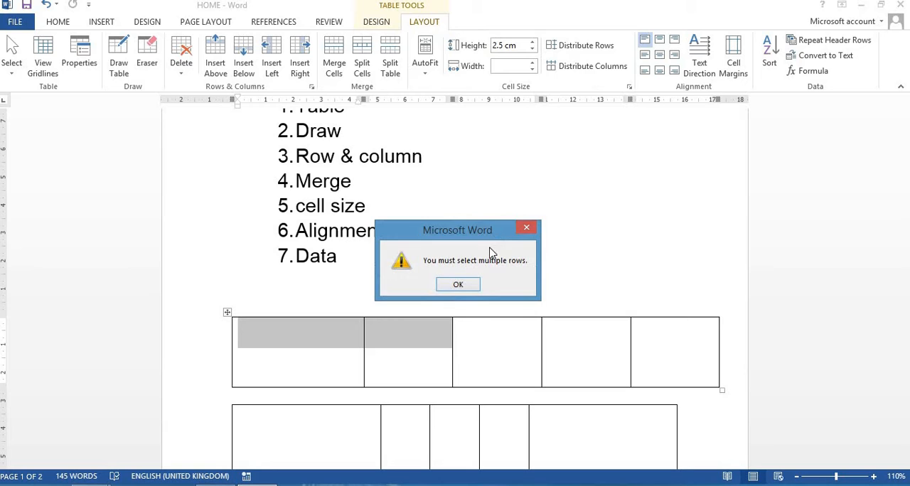
click(463, 285)
drag(297, 351, 476, 345)
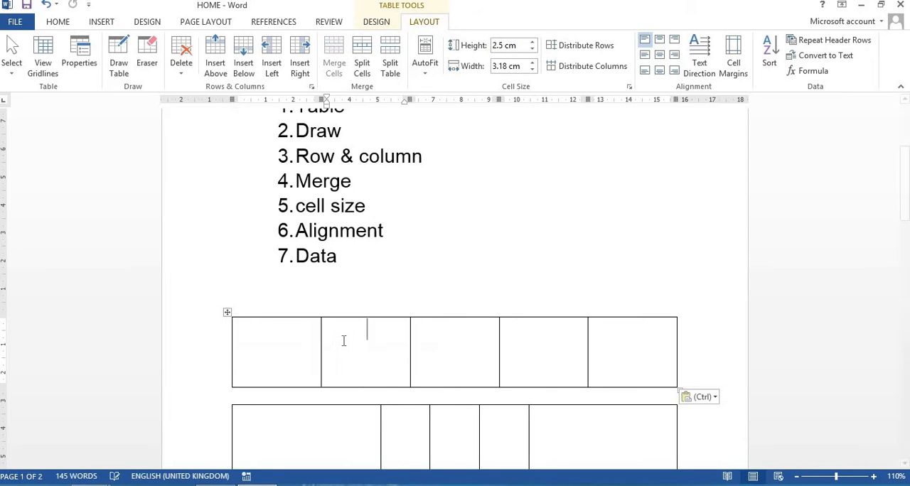
drag(298, 340, 610, 374)
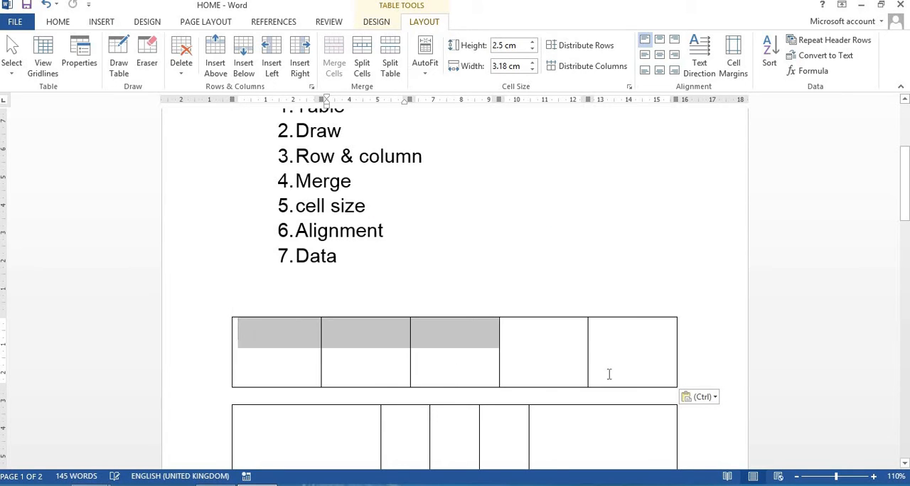
click(577, 47)
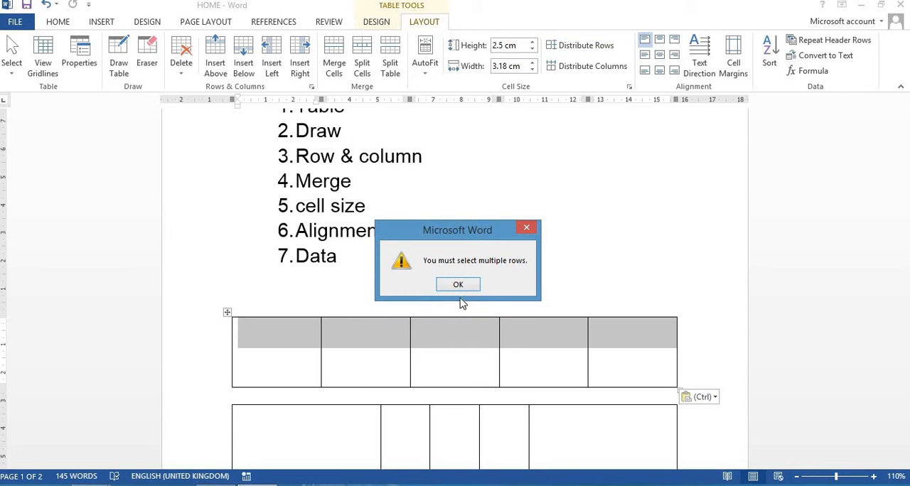
click(459, 284)
Select both rows of the lower table and distribute their heights evenly
scroll(455, 206, down, 4)
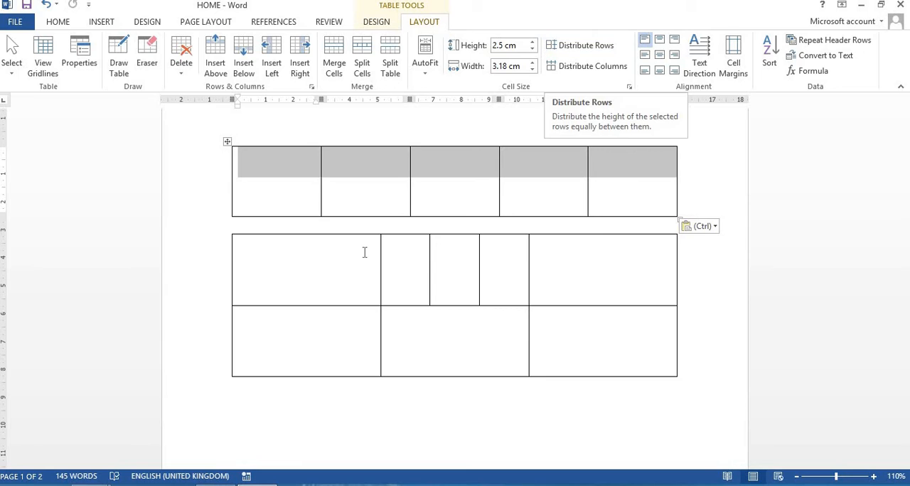
drag(364, 252, 552, 347)
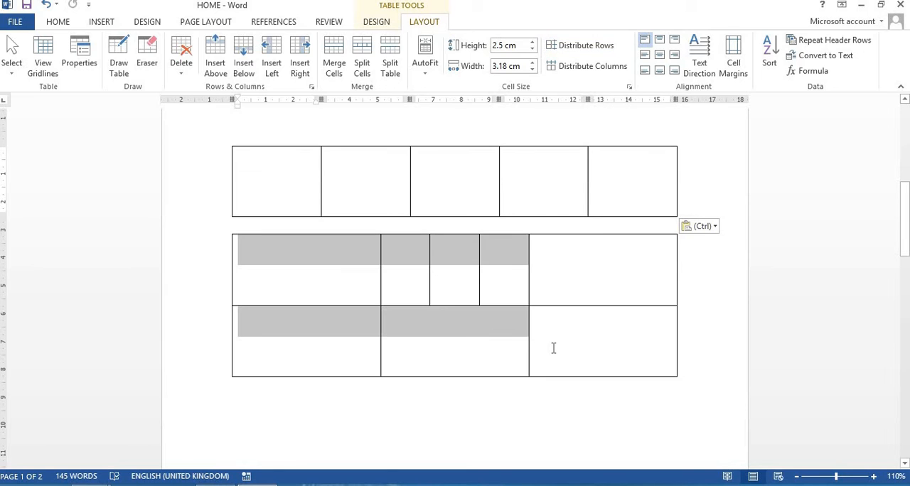
click(588, 49)
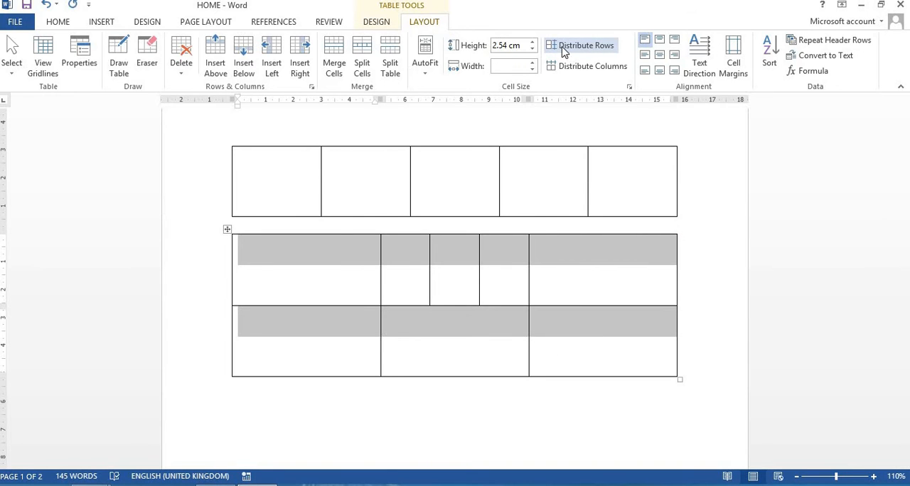
click(368, 287)
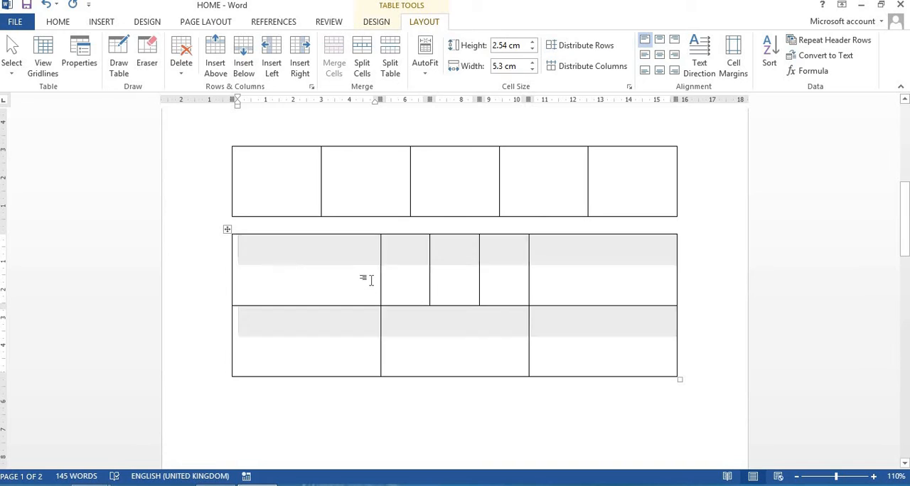
shift+click(552, 335)
click(576, 48)
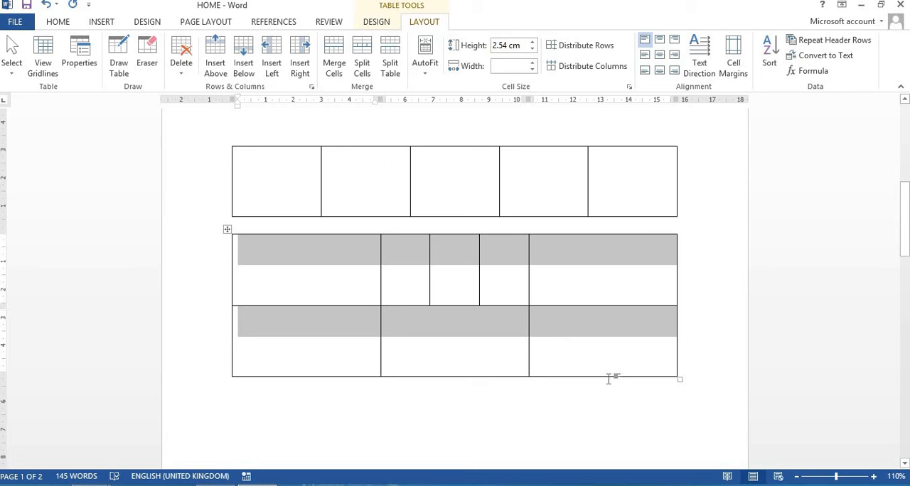
Shorten the lower table's bottom row by moving its bottom border up, and distribute the heights of both rows evenly
click(593, 358)
drag(573, 375, 566, 261)
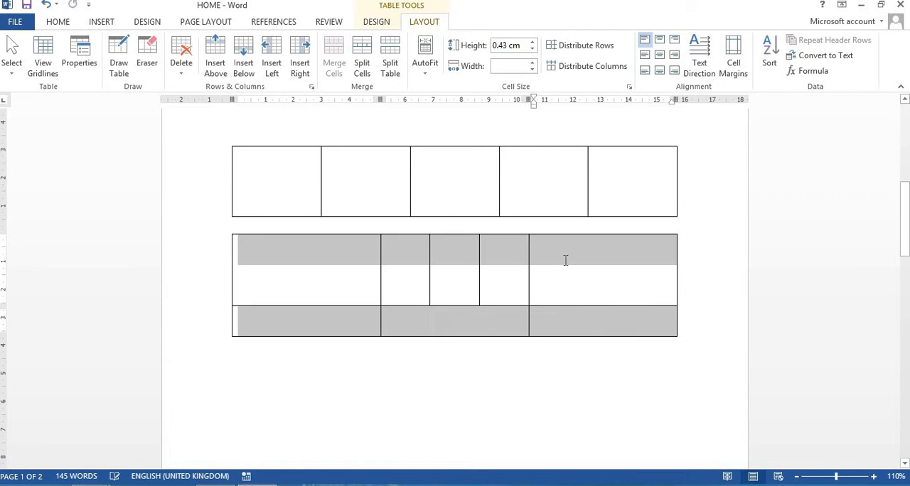
click(575, 47)
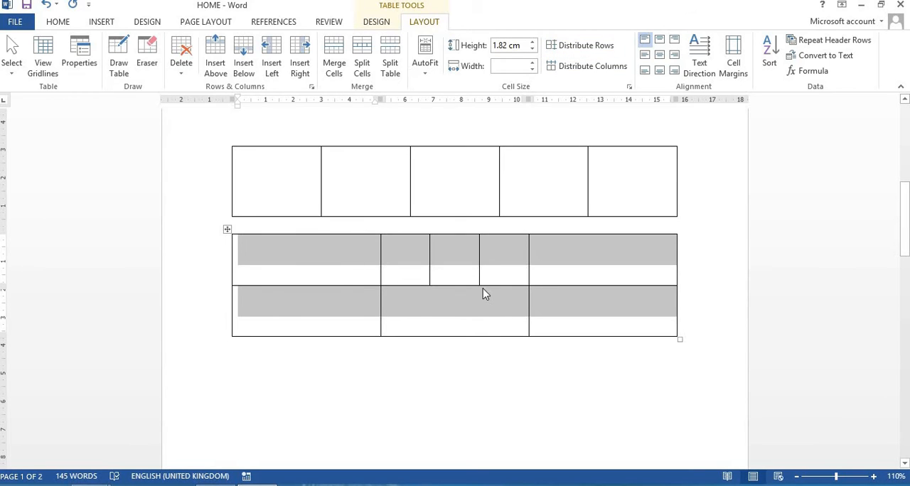
Distribute the lower table's columns evenly and align all its cells Top Center
click(557, 66)
click(590, 72)
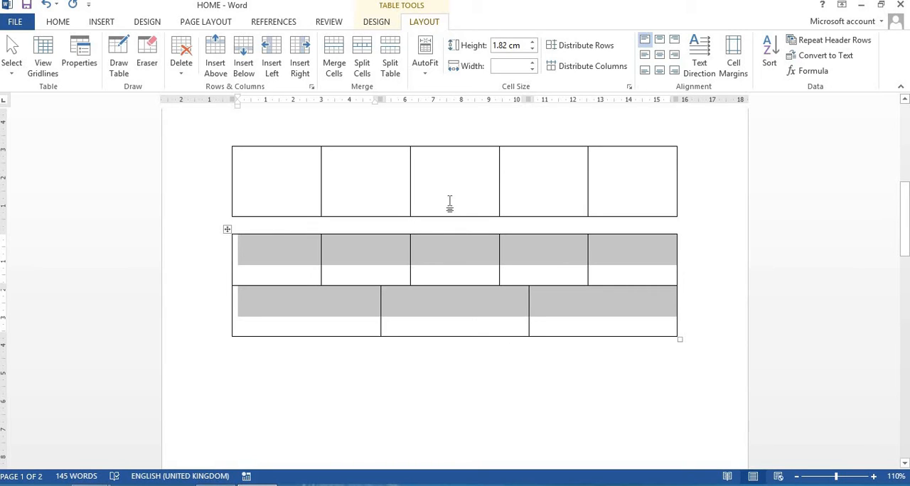
click(659, 41)
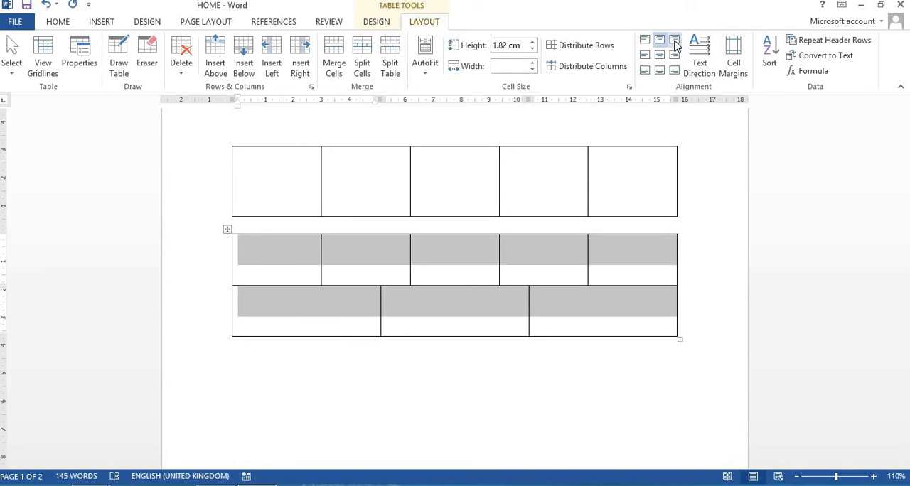
Enter "cell", "row" and "column" in the first three cells of the lower table's top row
click(279, 266)
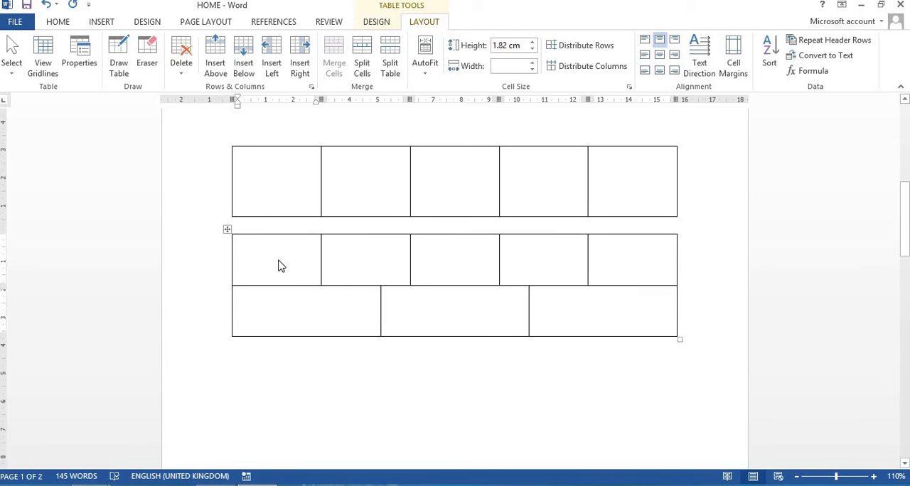
text(cell)
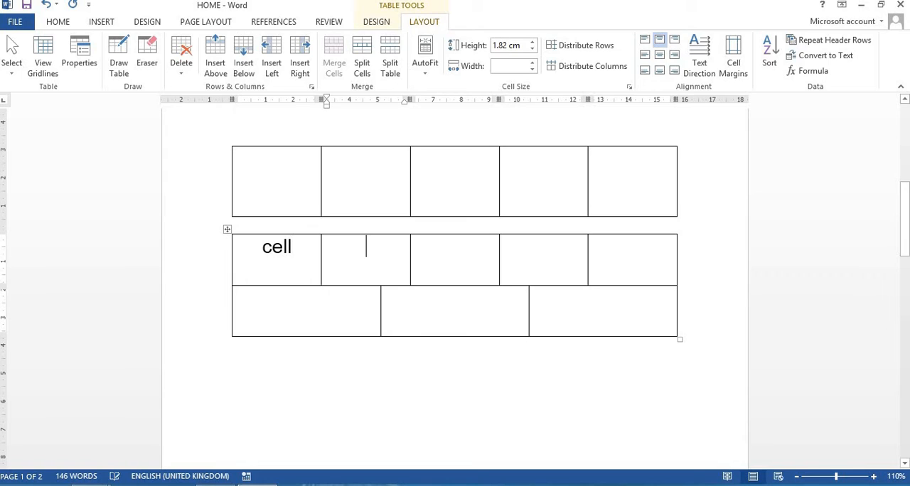
text(row)
click(441, 249)
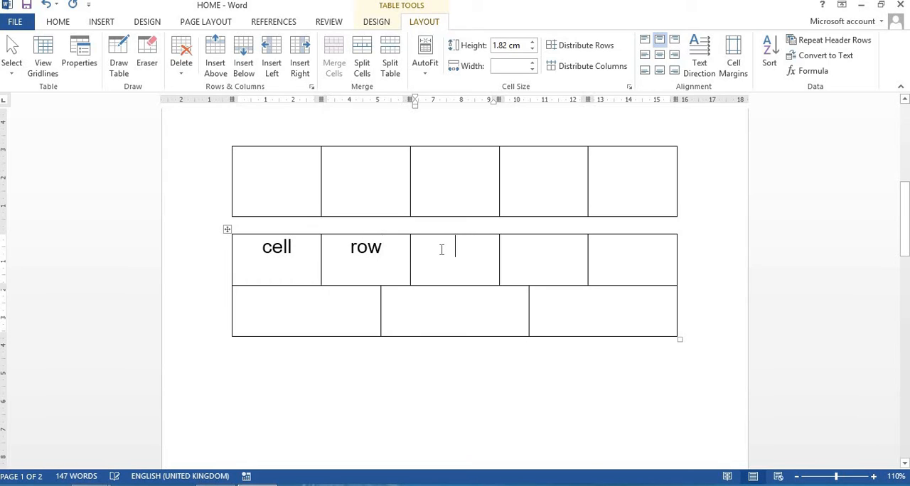
text(colun)
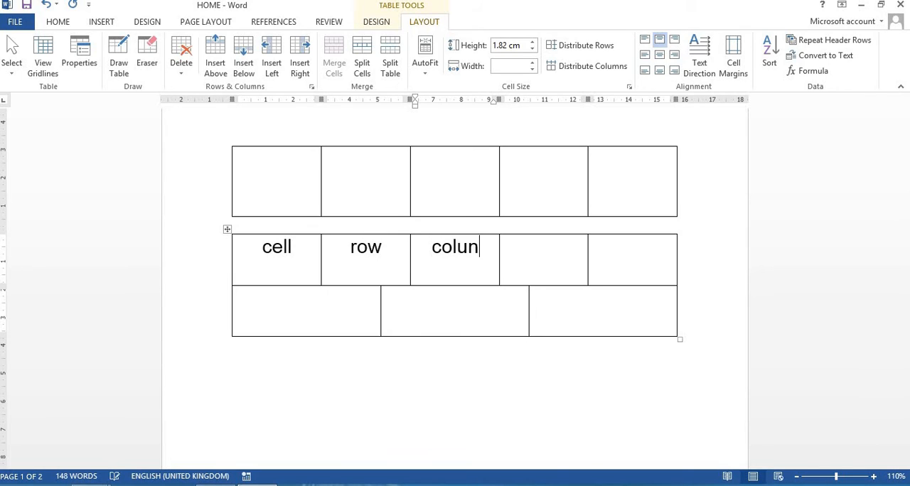
key(BackSpace)
text(mn)
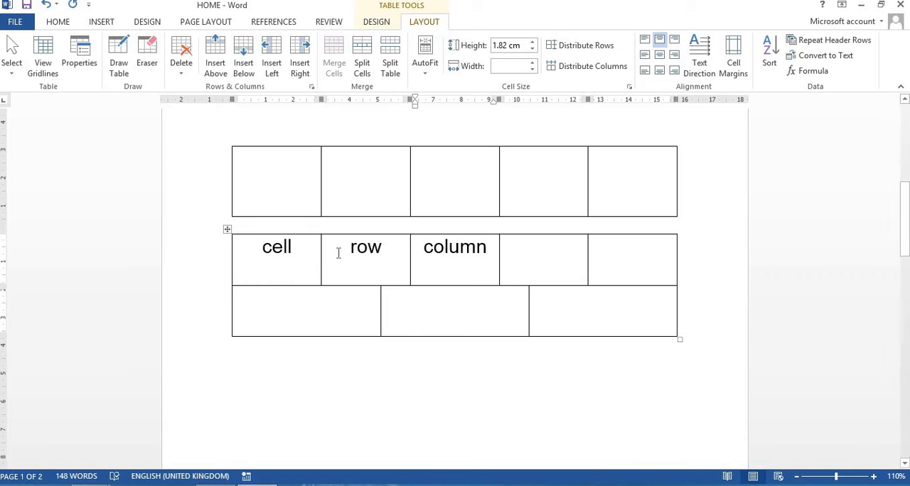
Select the first four cells of the lower table's top row and apply all nine cell alignments in turn, from Top Left to Bottom Right
drag(319, 252, 544, 250)
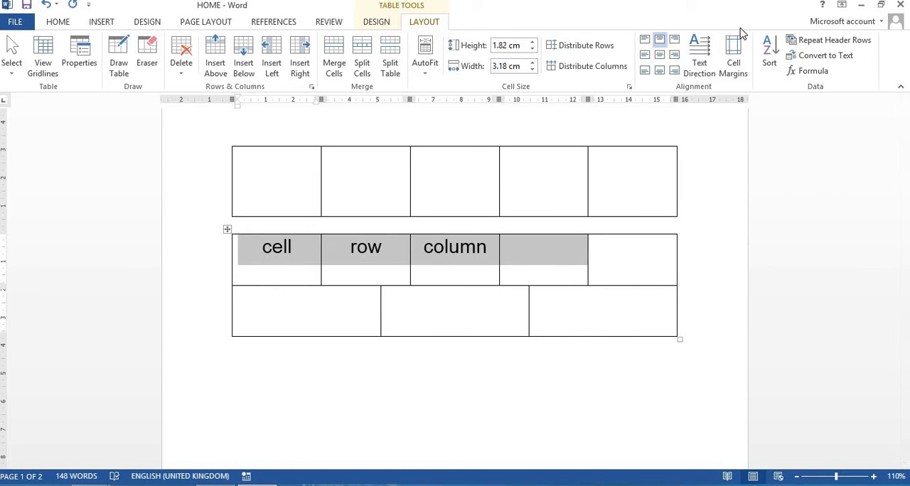
click(645, 41)
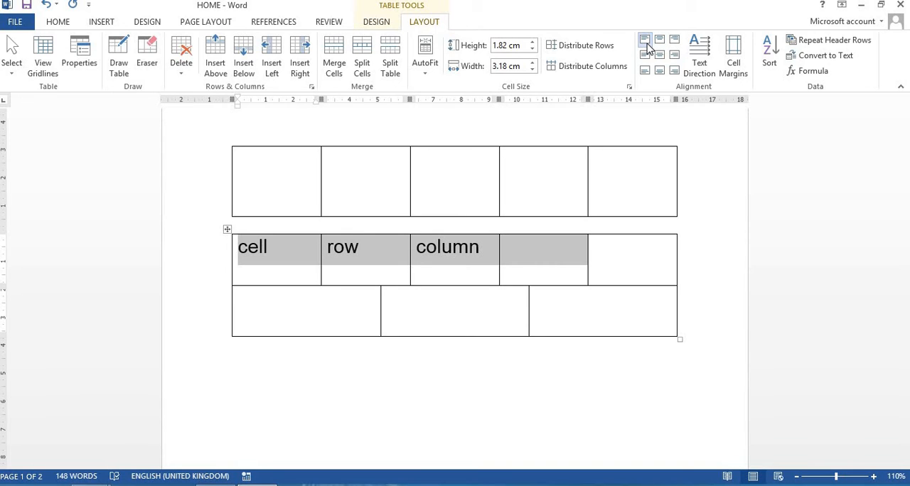
click(660, 41)
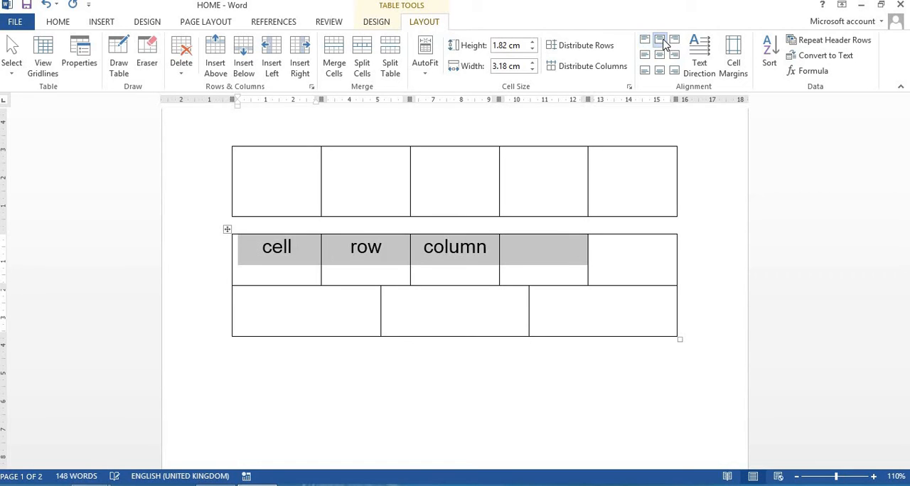
click(675, 40)
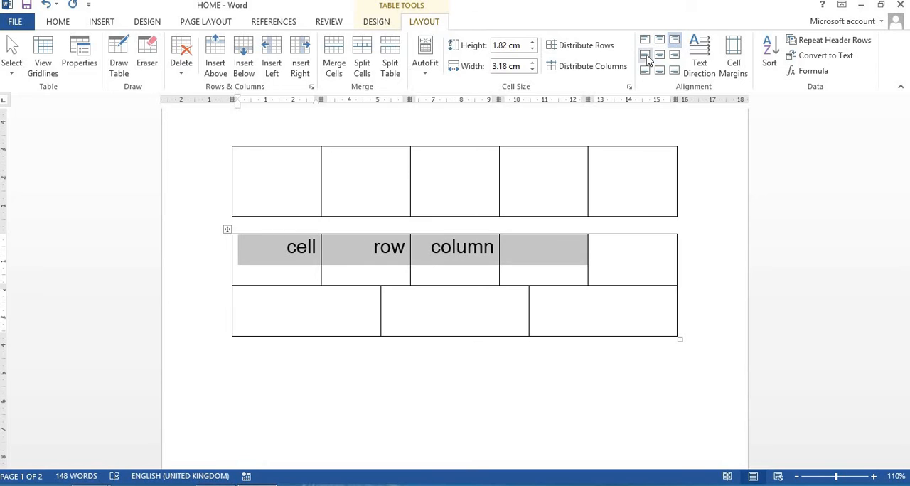
click(644, 55)
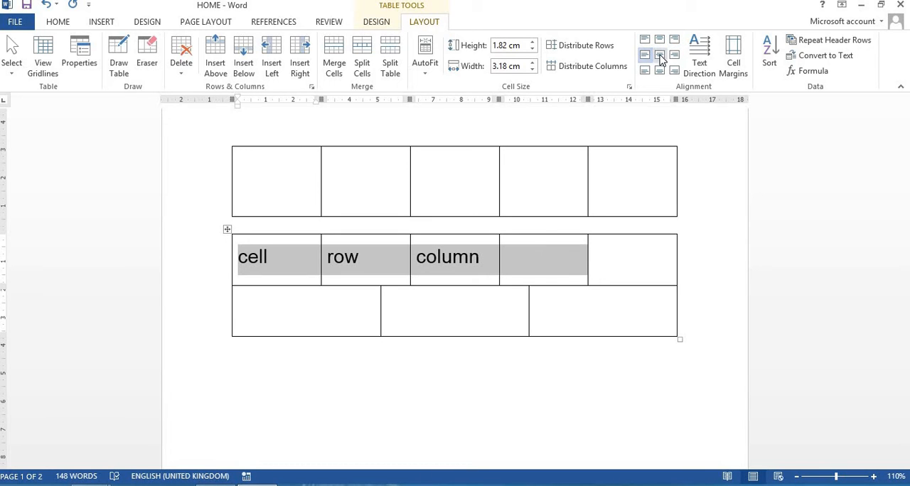
click(659, 55)
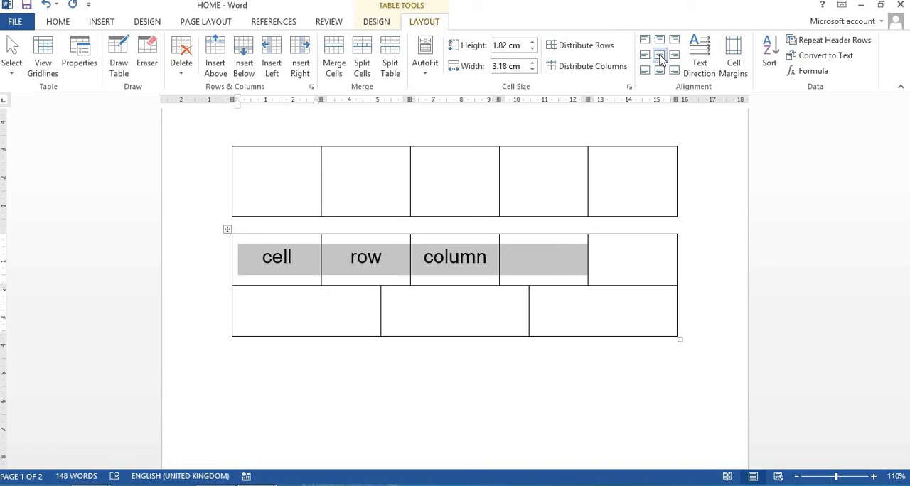
click(676, 55)
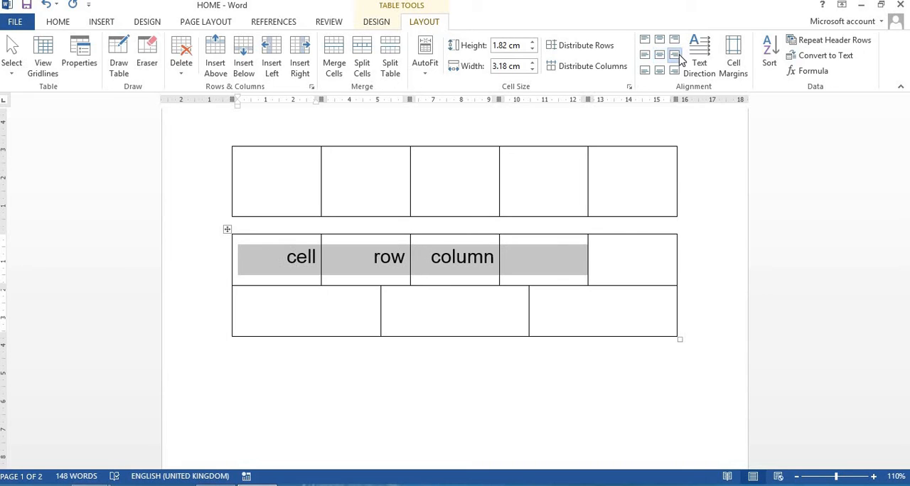
click(645, 71)
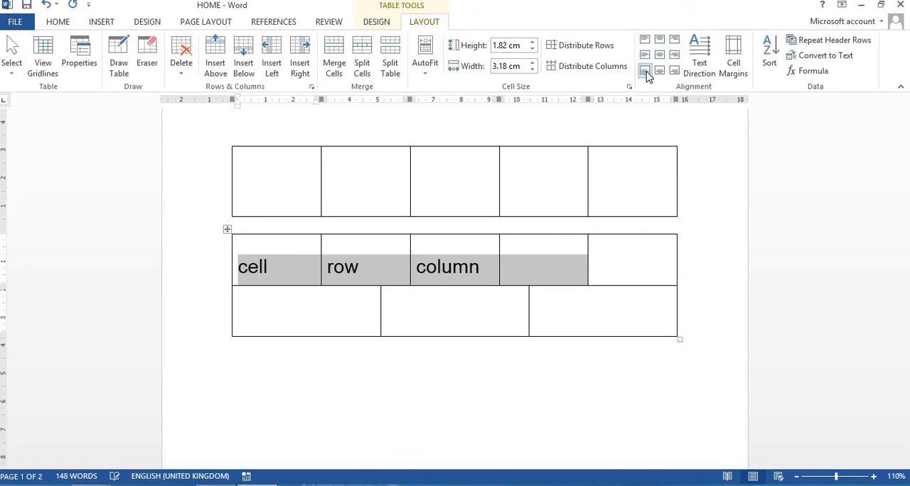
click(660, 72)
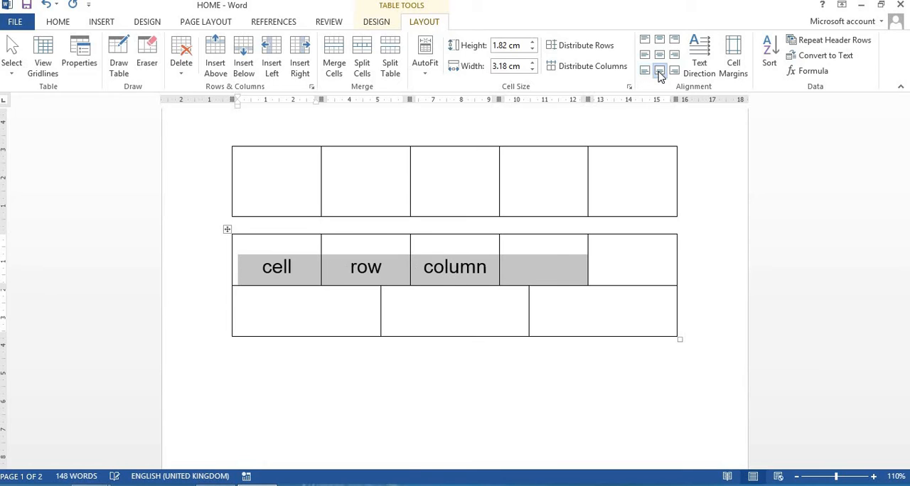
click(676, 72)
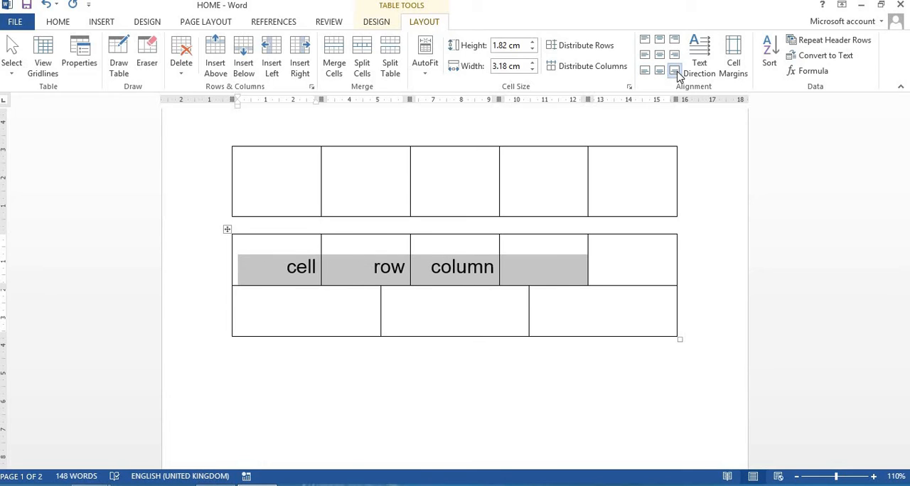
Cycle the selected cells' text direction through both vertical orientations and back to horizontal
click(701, 64)
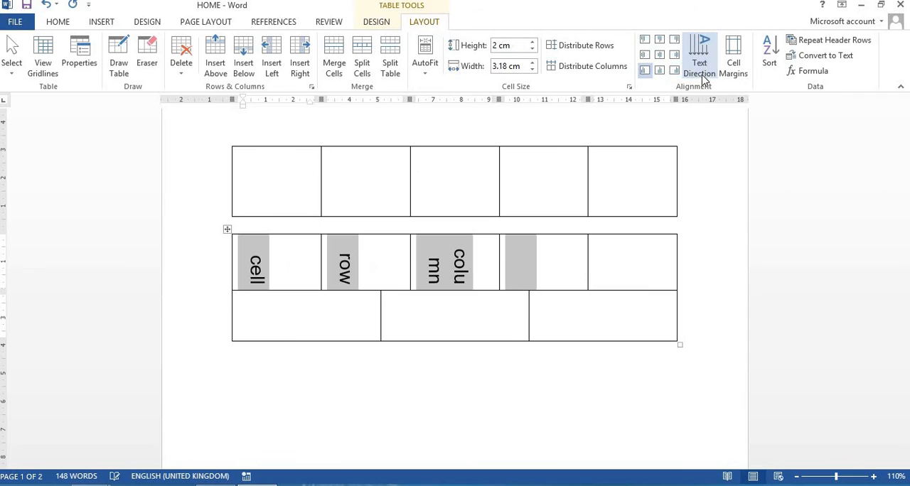
click(702, 77)
click(703, 77)
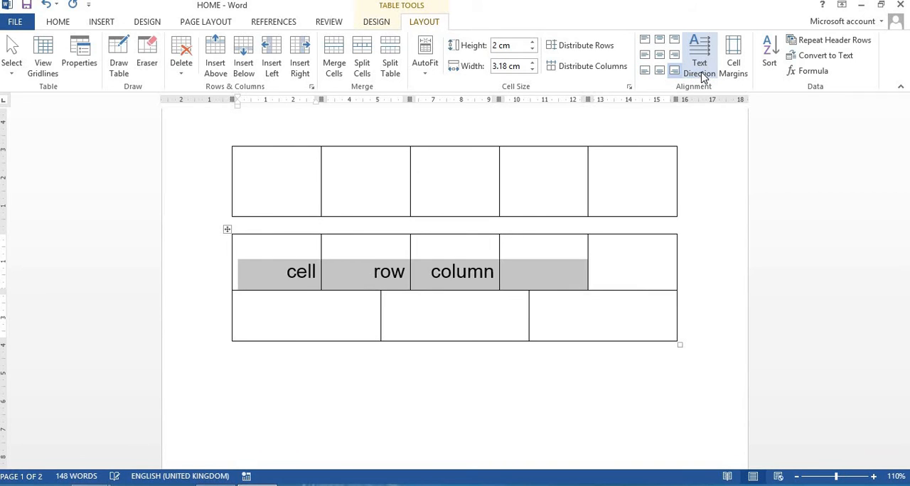
click(703, 77)
click(703, 77)
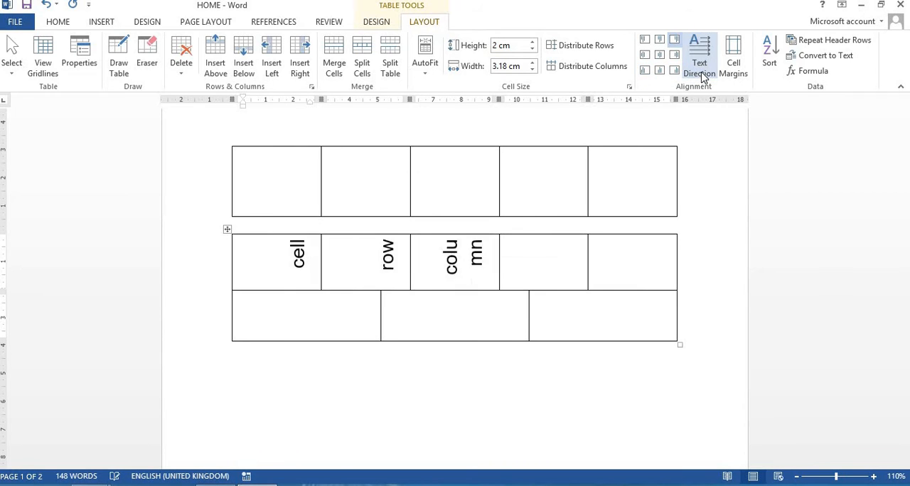
click(703, 77)
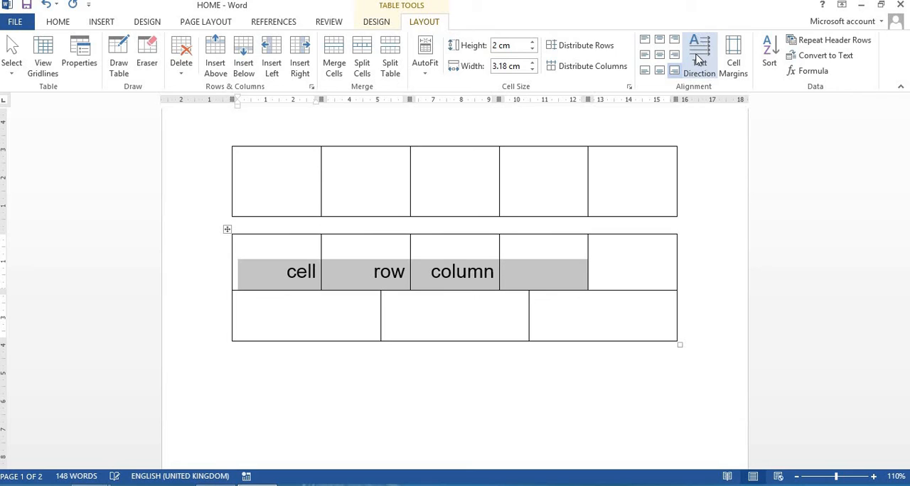
Open the lower table's cell margin options and accept them without changes
click(733, 70)
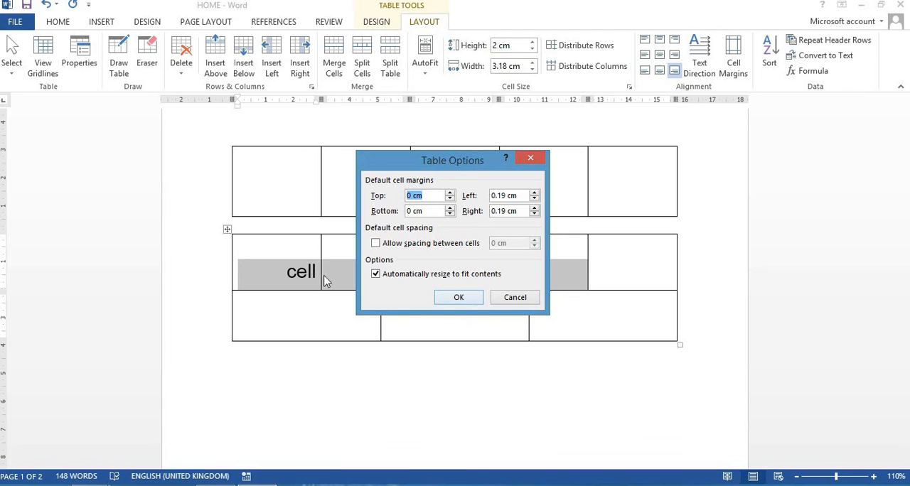
click(460, 298)
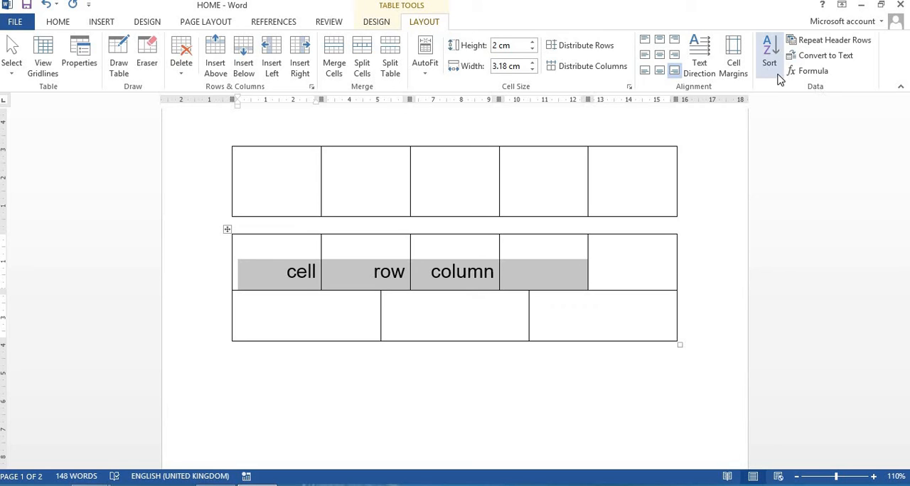
Highlight the "Data" item in the numbered list and review the list of layout topics above the tables
scroll(520, 212, up, 5)
double_click(320, 292)
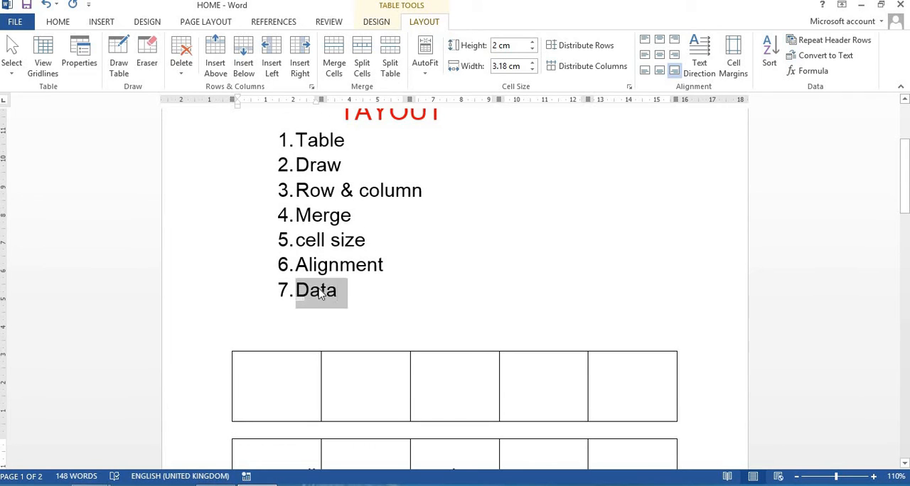
scroll(372, 322, up, 3)
scroll(325, 296, down, 3)
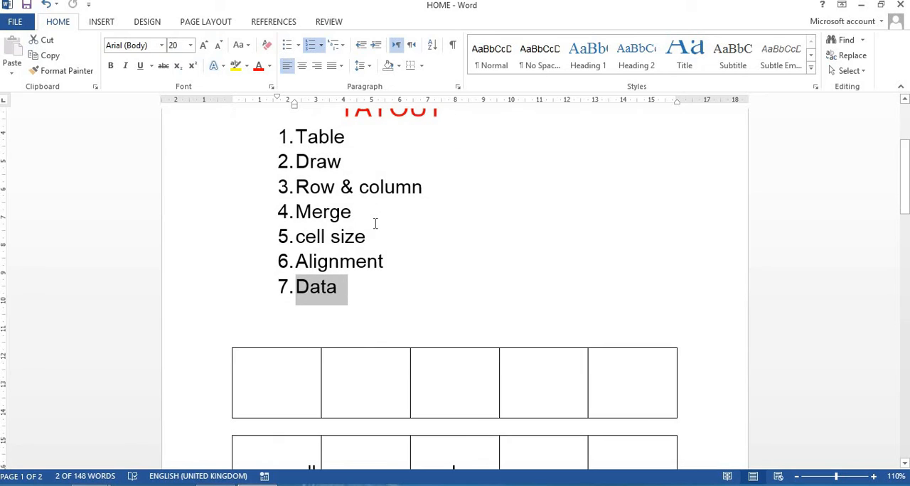
scroll(374, 224, up, 3)
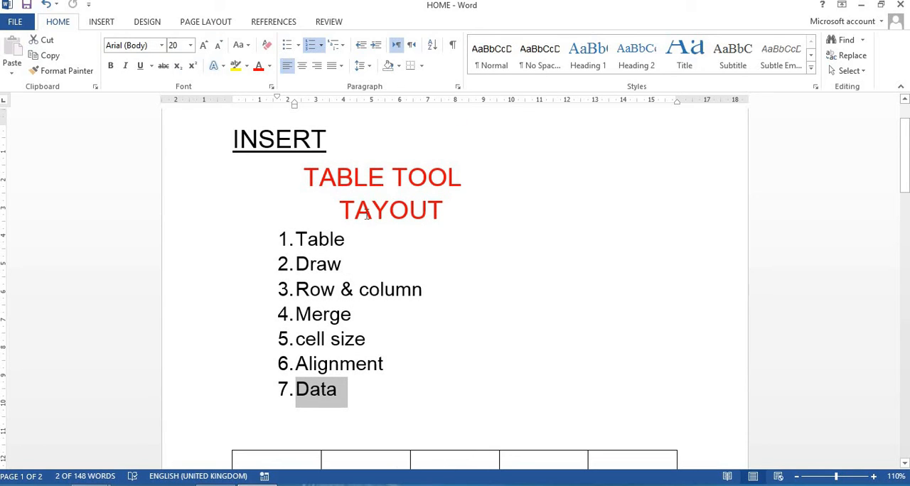
scroll(307, 413, down, 2)
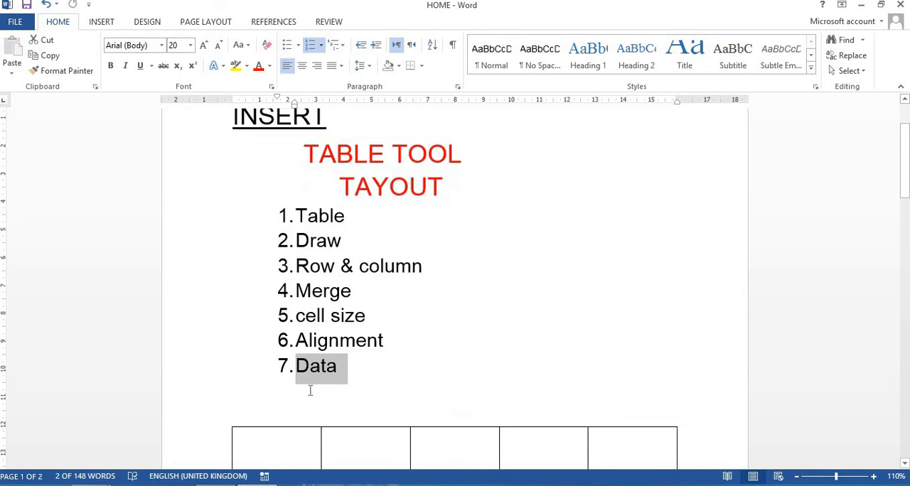
scroll(310, 325, down, 3)
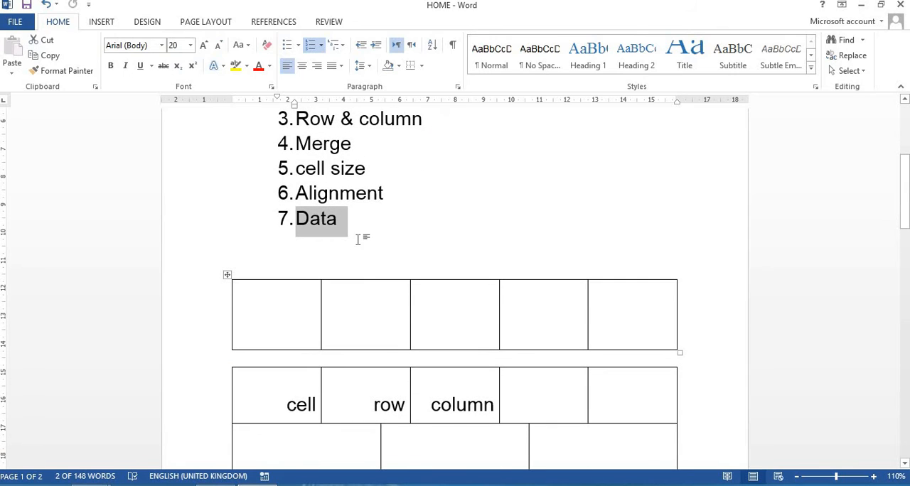
Sort the upper table by Column 1, then by Column 3 and Column 4, as ascending text
click(353, 296)
click(422, 21)
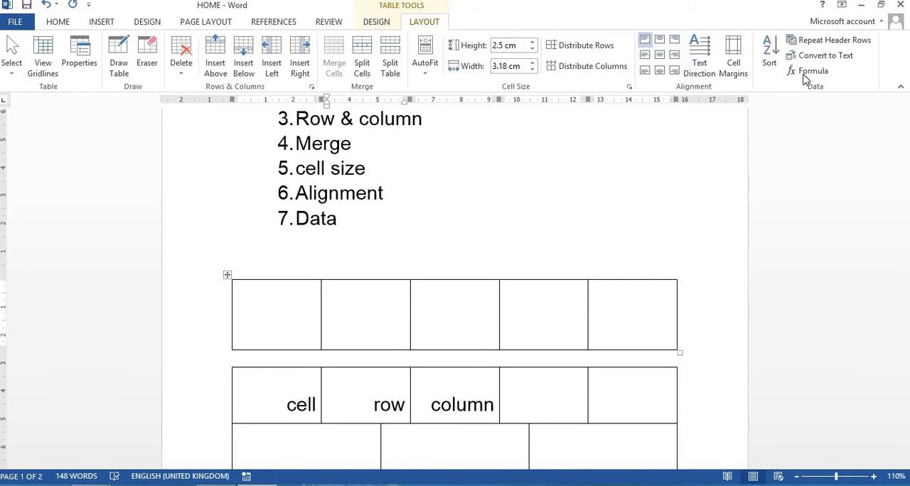
scroll(493, 278, down, 2)
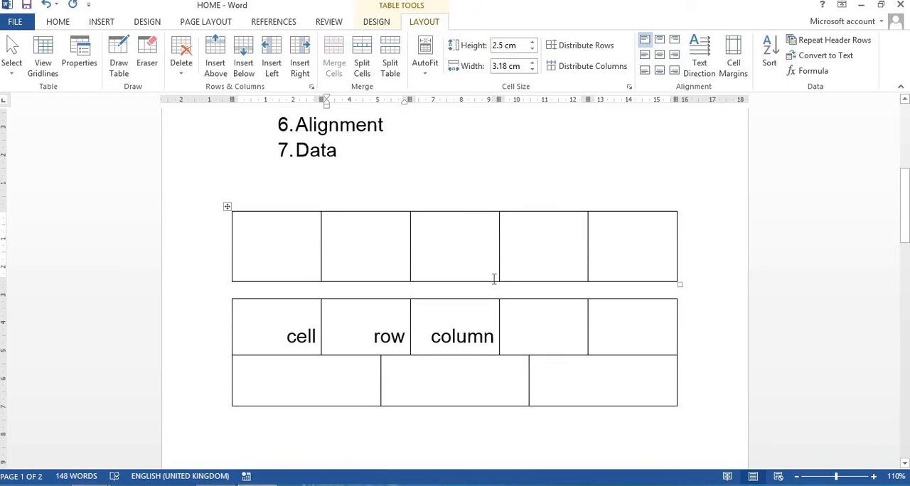
click(770, 62)
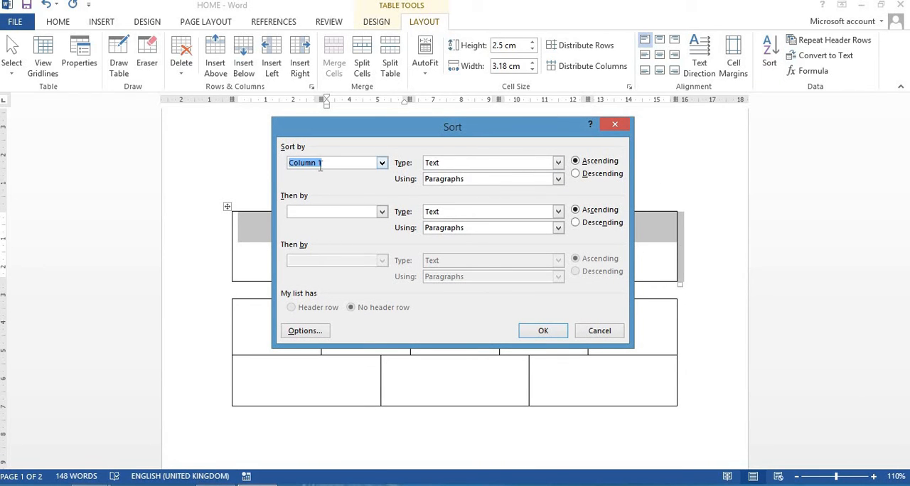
click(384, 212)
click(349, 249)
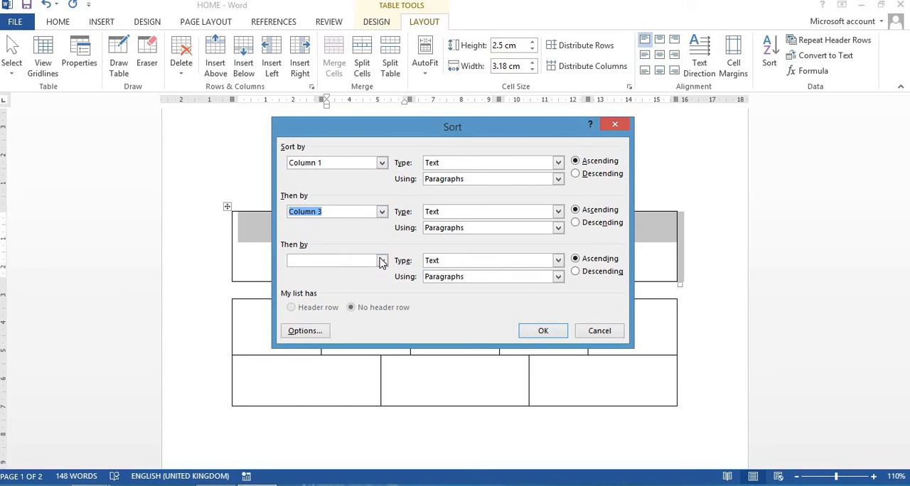
click(382, 261)
click(340, 308)
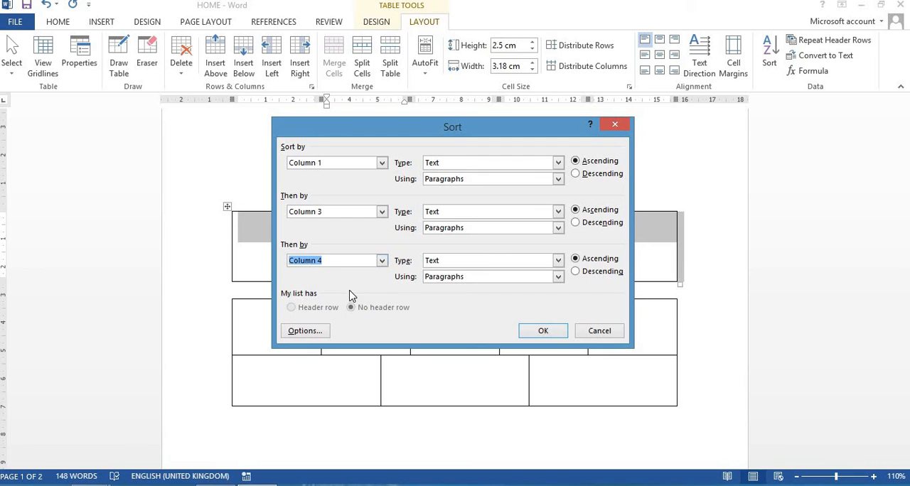
click(543, 332)
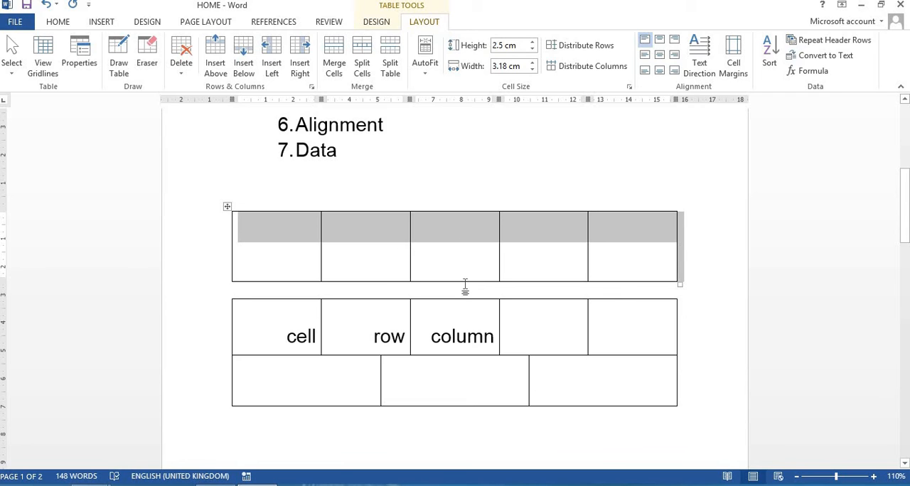
Turn on Repeat Header Rows for the upper table's selected row
click(806, 43)
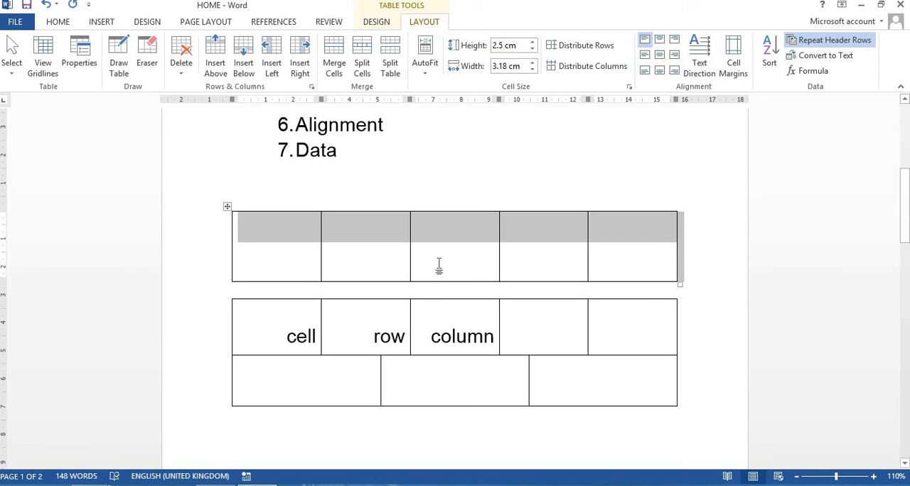
scroll(439, 265, up, 2)
scroll(438, 266, down, 4)
scroll(439, 265, up, 4)
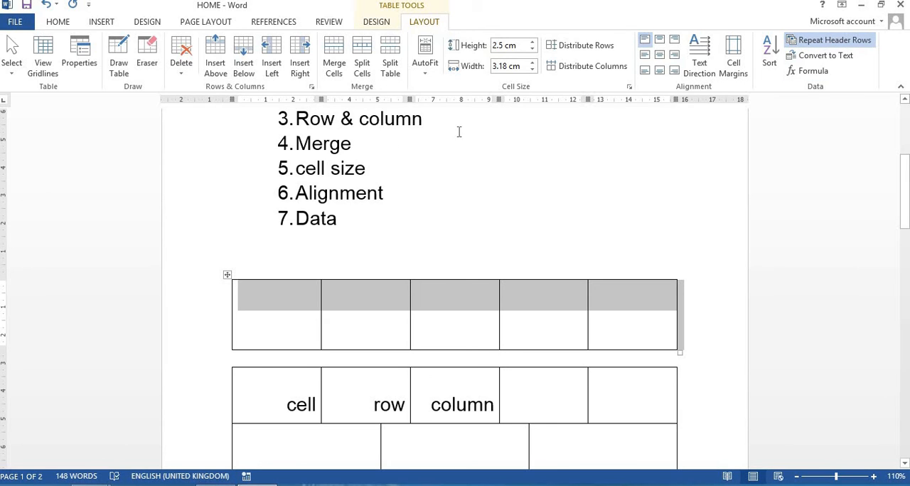
click(829, 44)
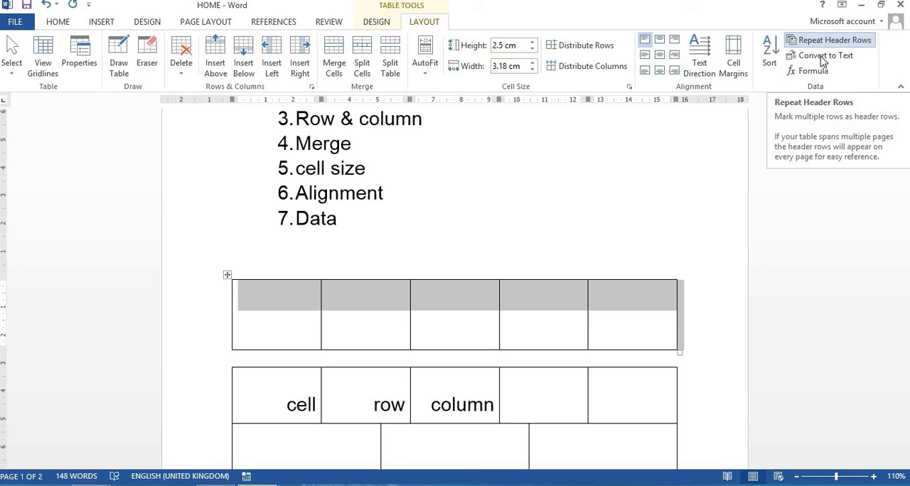
Convert the lower table containing "cell", "row" and "column" to text separated with tabs, and undo the conversion
scroll(671, 223, down, 1)
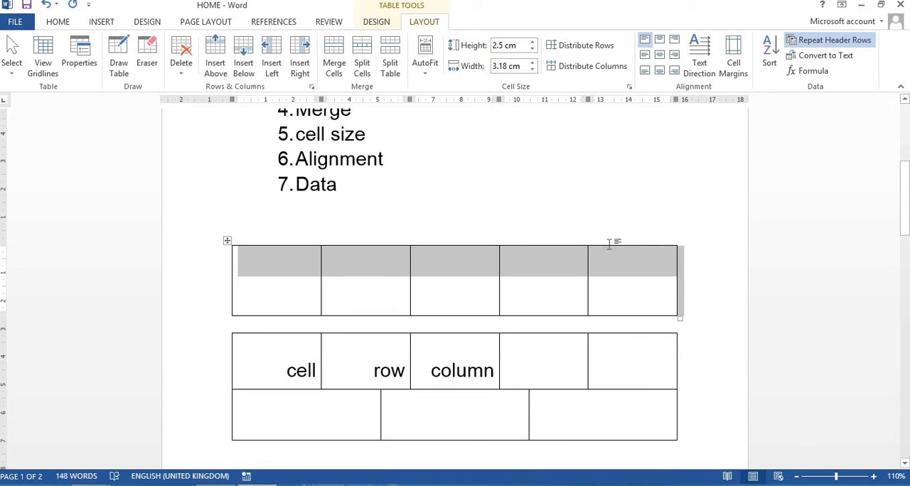
click(427, 361)
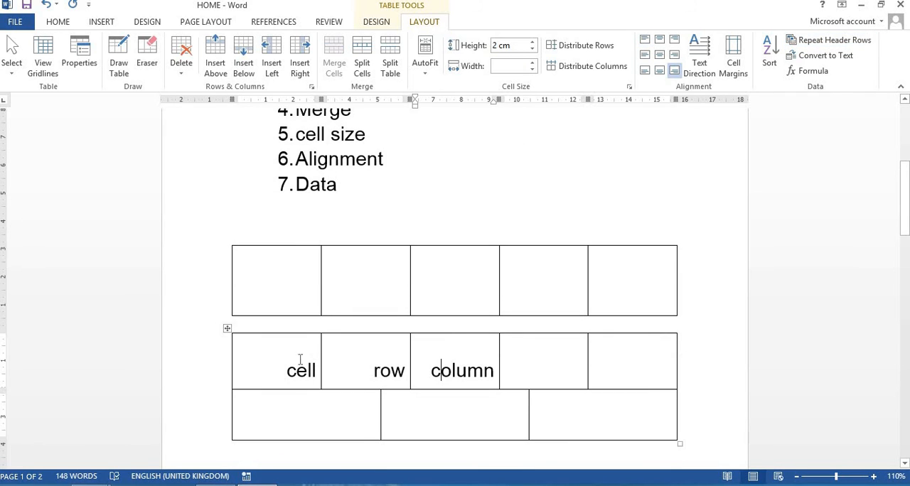
drag(462, 361, 288, 370)
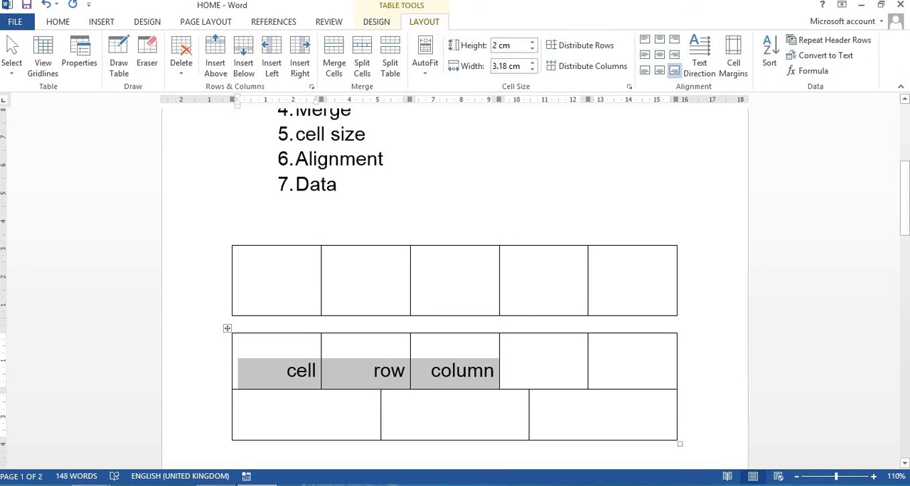
click(818, 56)
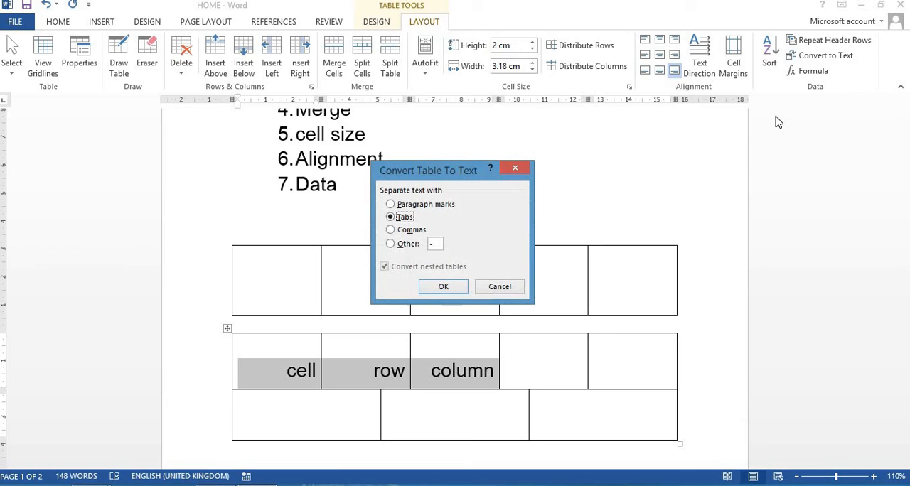
click(441, 288)
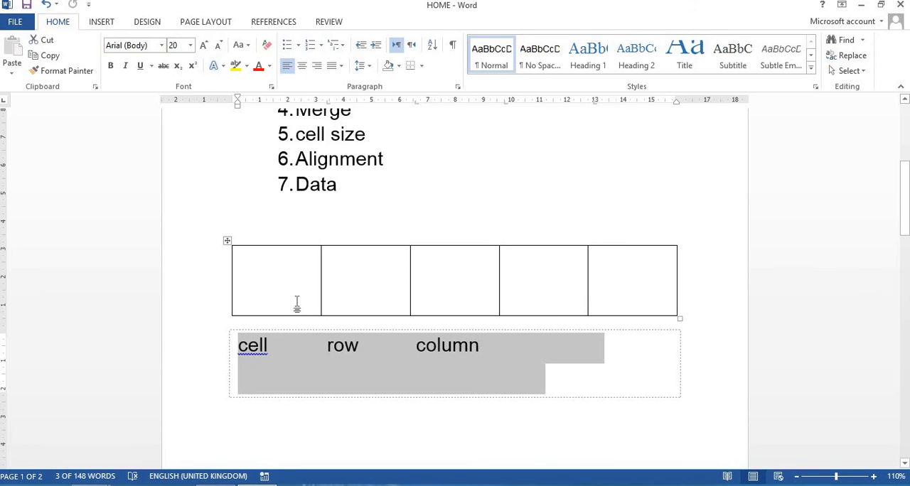
key(ctrl+z)
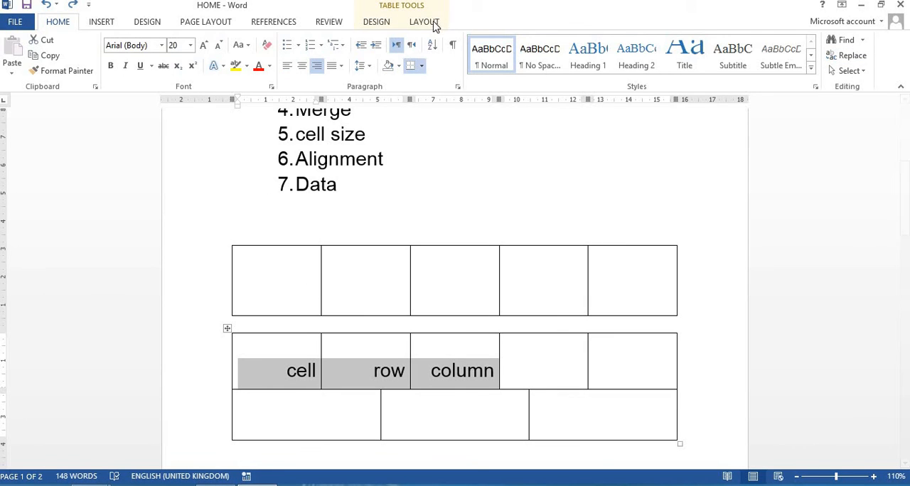
Convert the lower table to text separated with paragraph marks, including nested tables, and undo the conversion
click(431, 22)
click(825, 55)
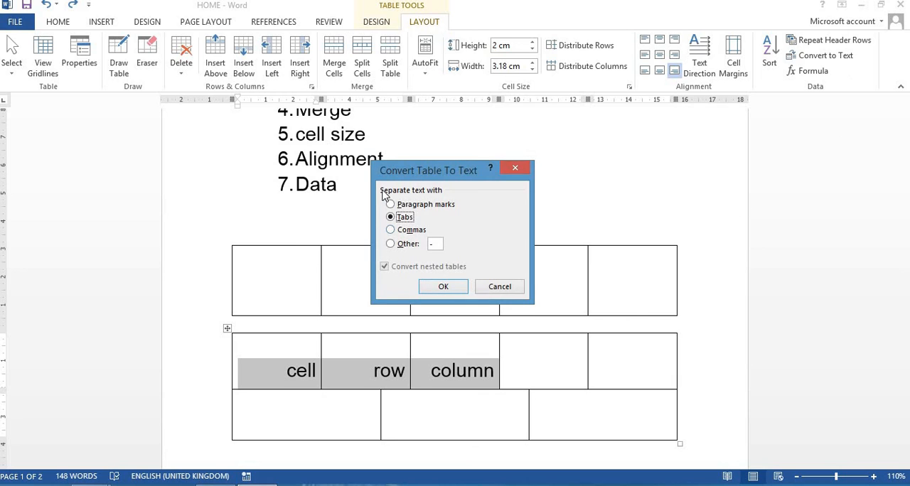
click(401, 205)
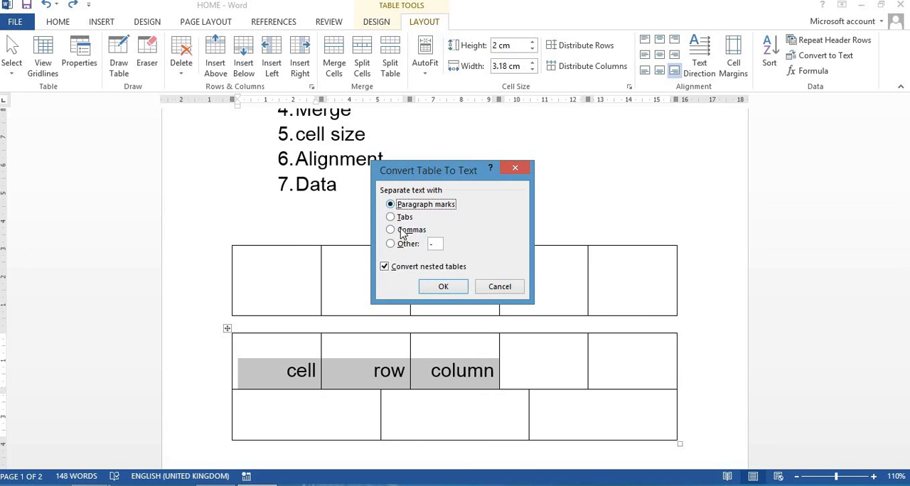
click(393, 245)
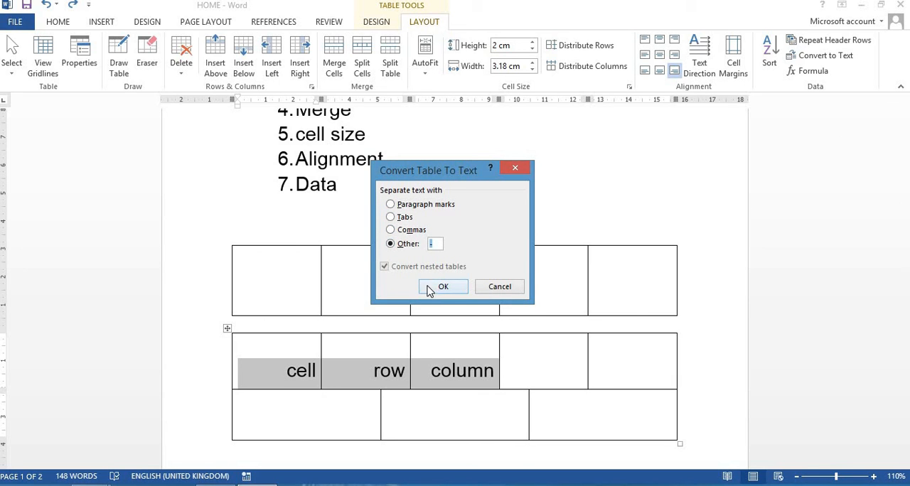
click(391, 205)
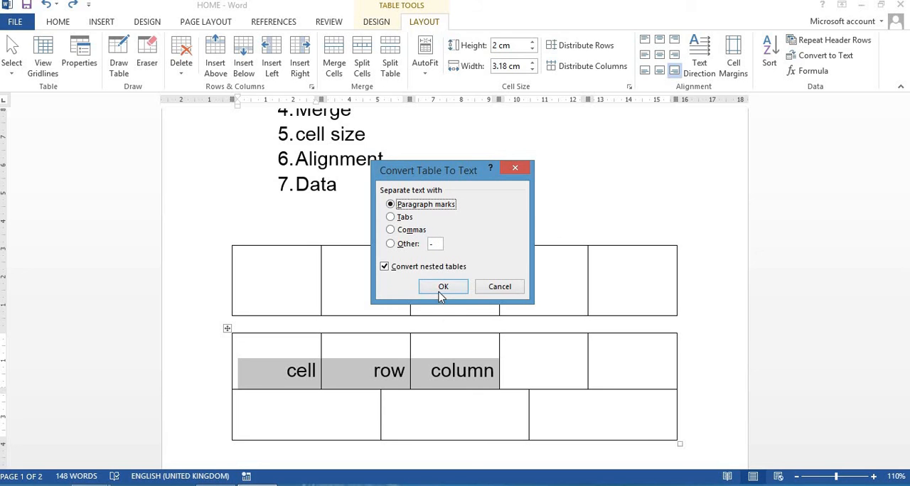
click(441, 291)
scroll(605, 362, down, 3)
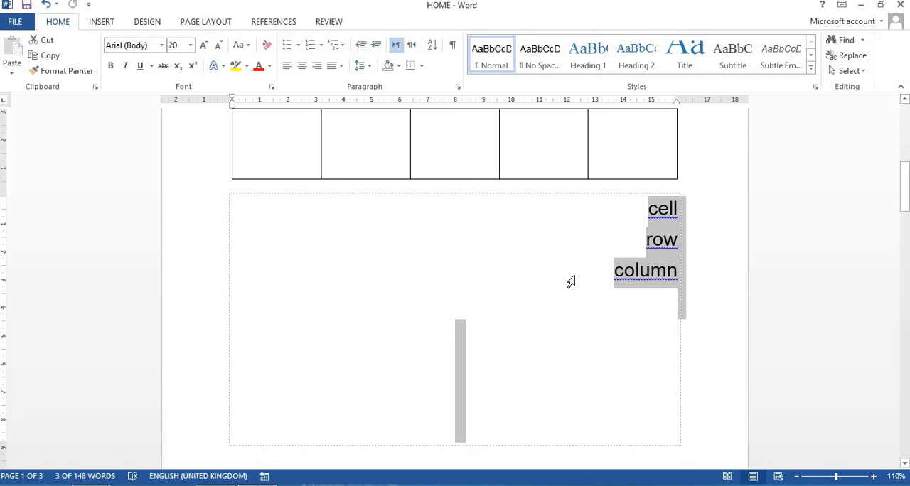
key(ctrl+z)
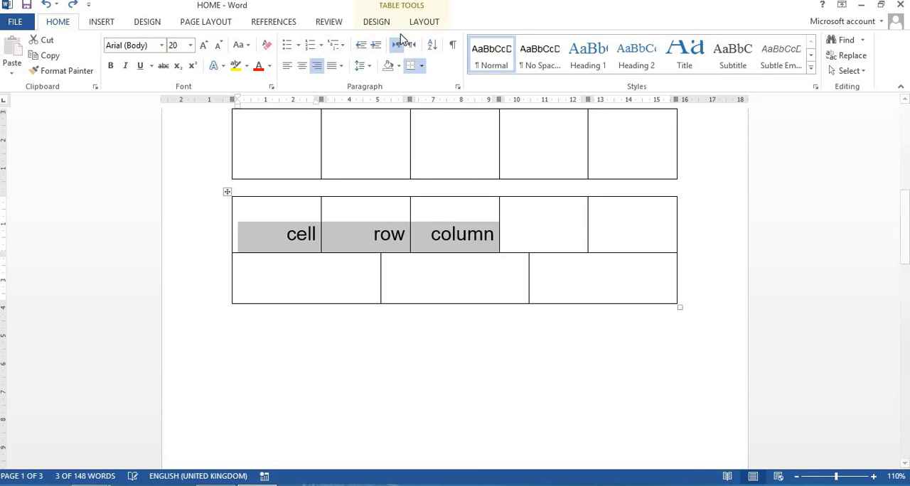
Open the Formula options for the lower table's selected cells and examine the available number formats
click(423, 22)
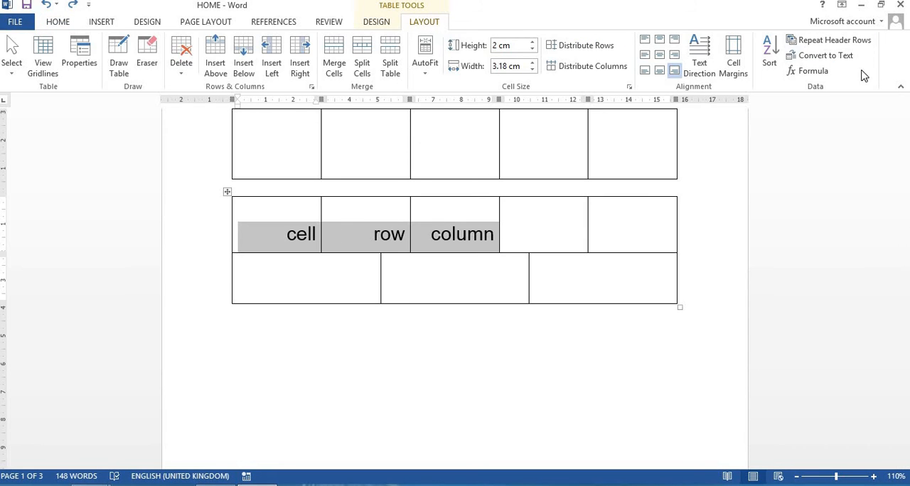
click(812, 71)
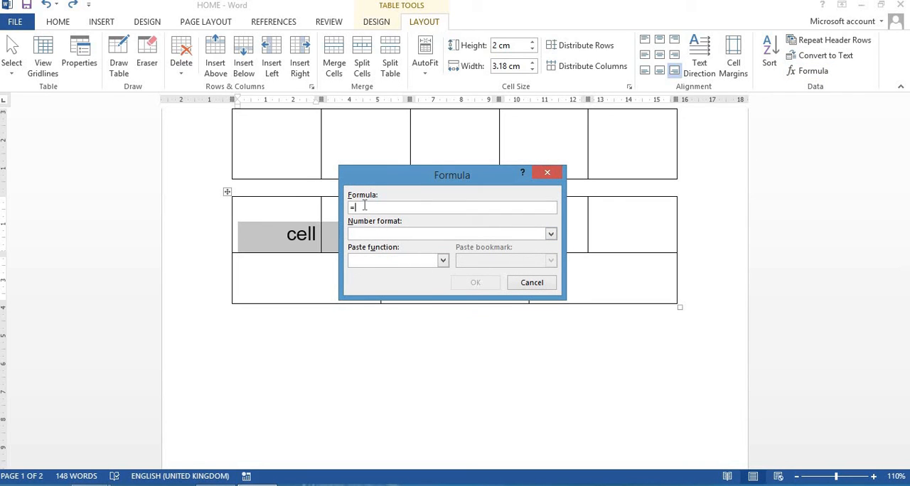
drag(417, 175, 658, 172)
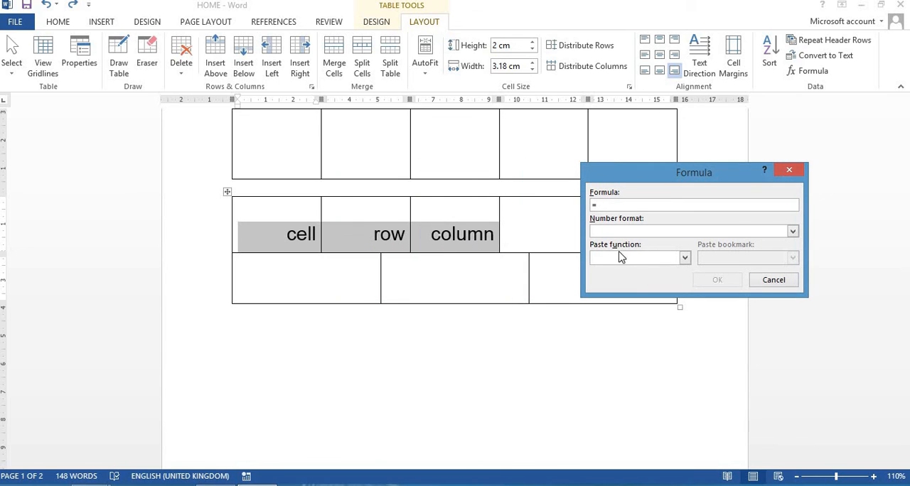
click(793, 233)
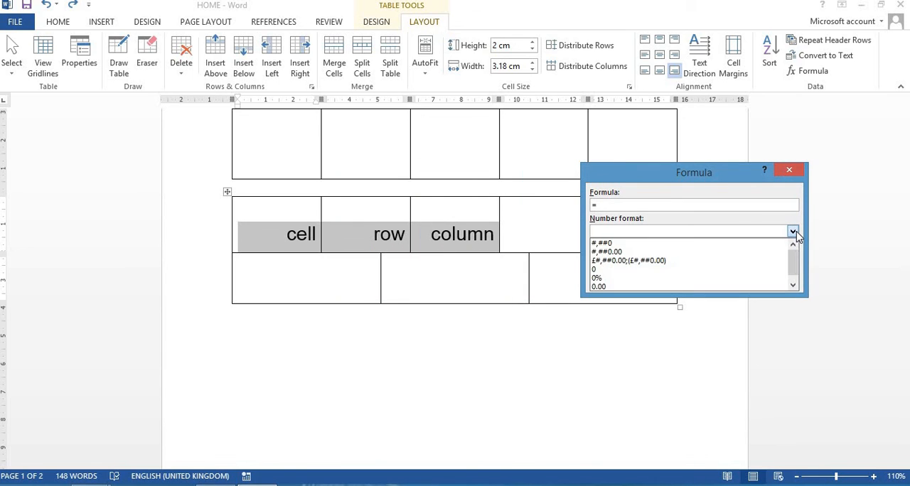
click(793, 233)
click(794, 233)
scroll(774, 266, down, 1)
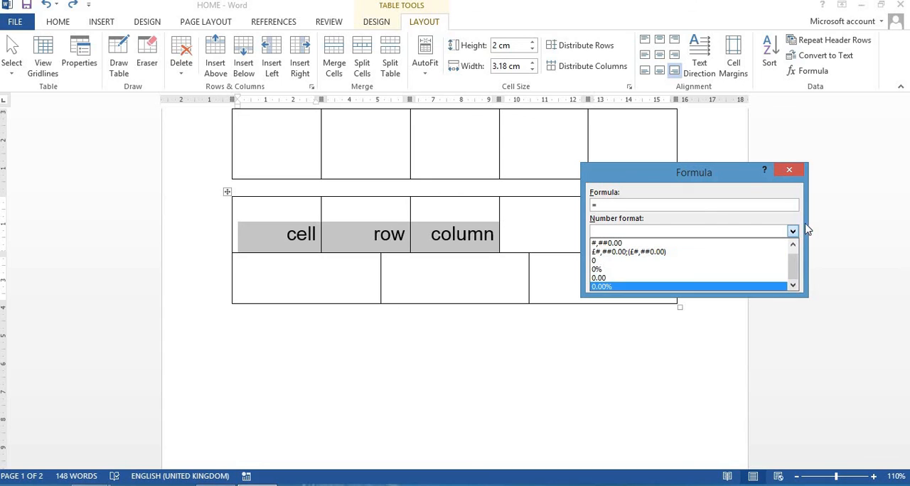
click(793, 203)
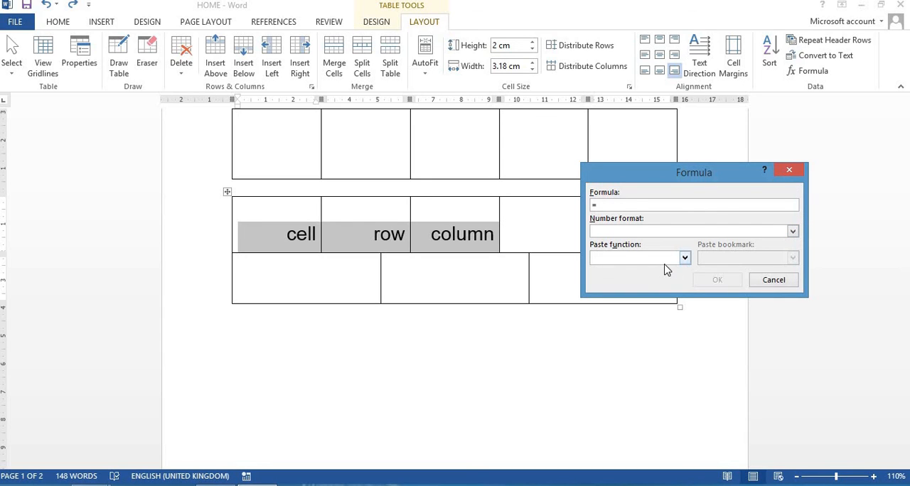
Review the functions available for the table formula, paste PRODUCT into it, and cancel without inserting the formula
click(686, 259)
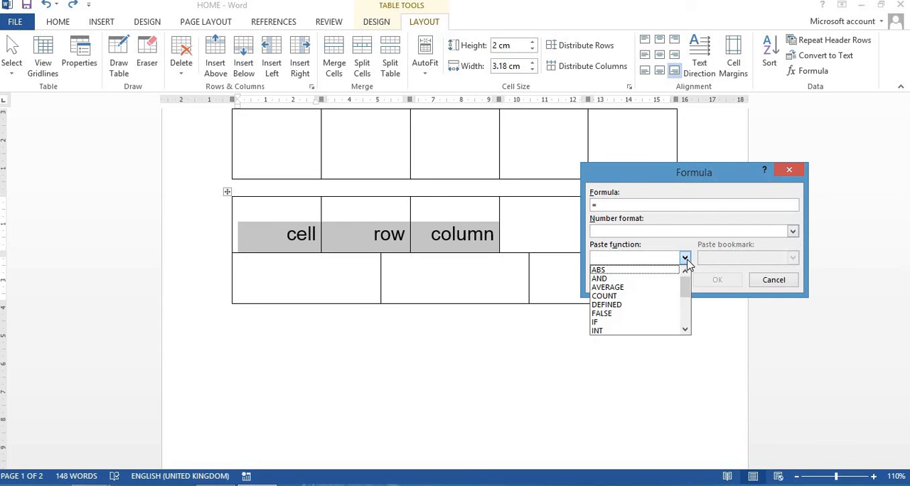
scroll(644, 310, down, 4)
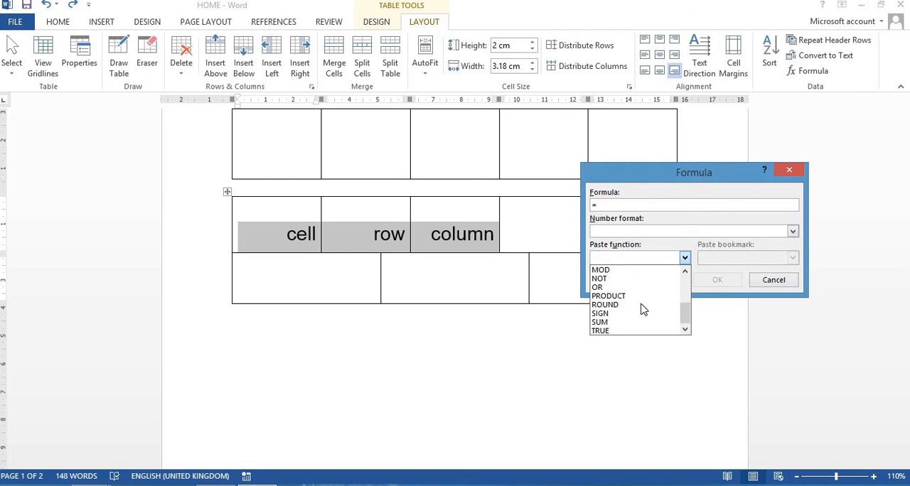
scroll(643, 310, up, 4)
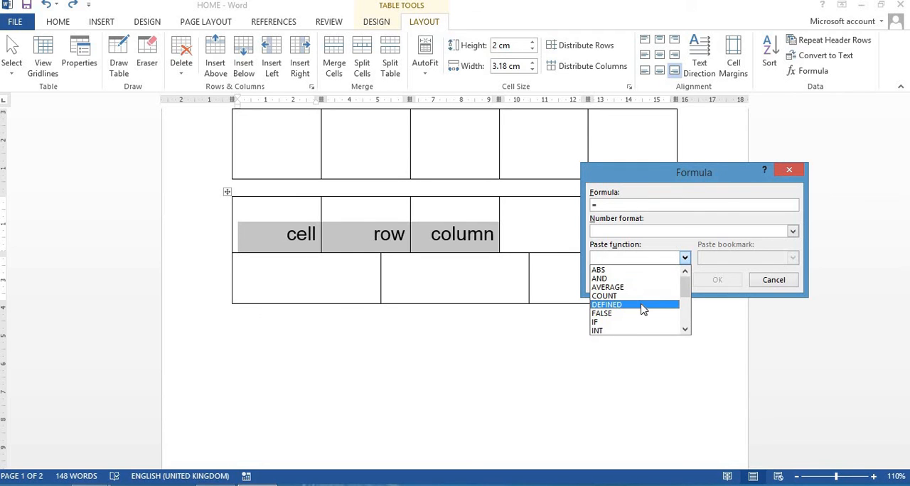
scroll(656, 294, down, 4)
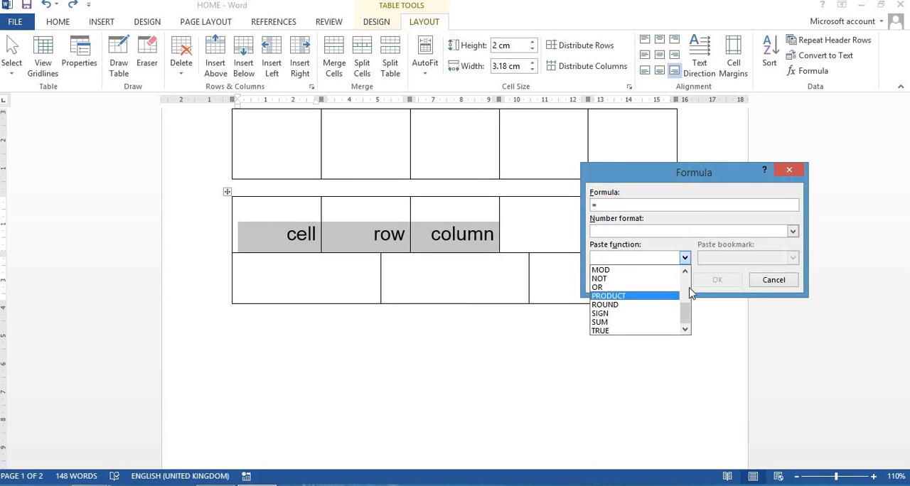
click(659, 296)
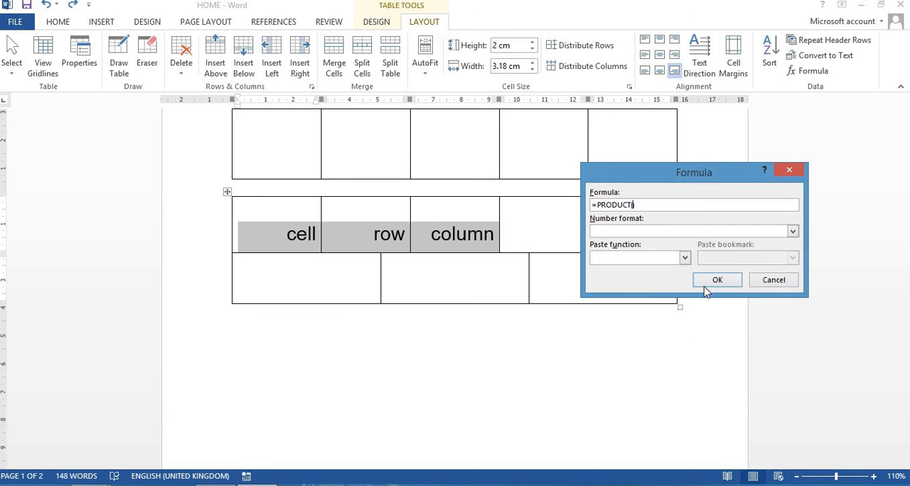
click(765, 281)
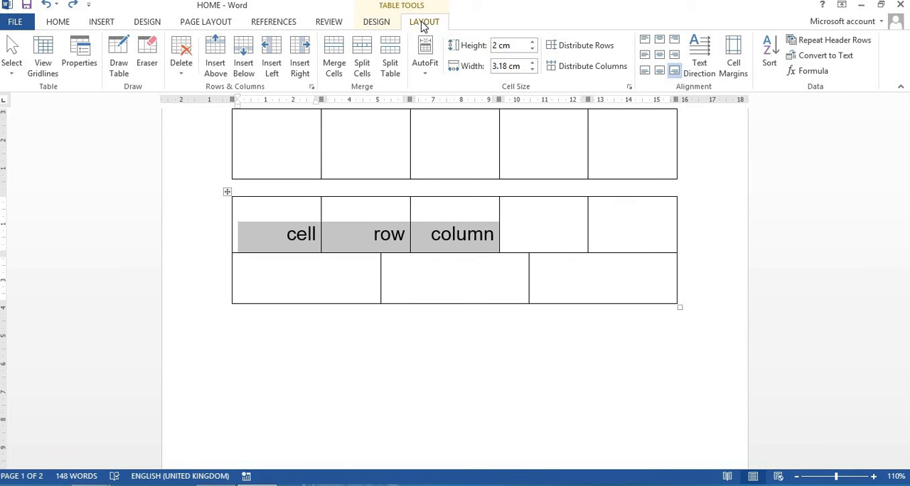
scroll(406, 256, up, 10)
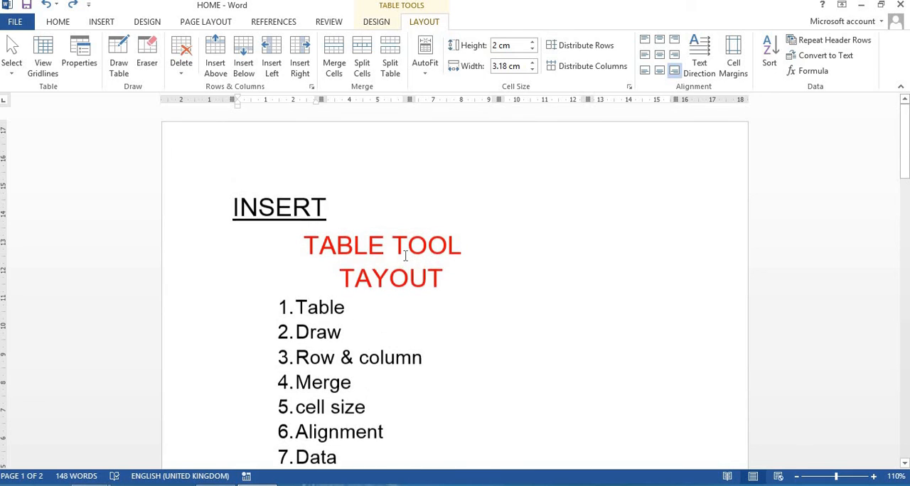
scroll(406, 256, down, 10)
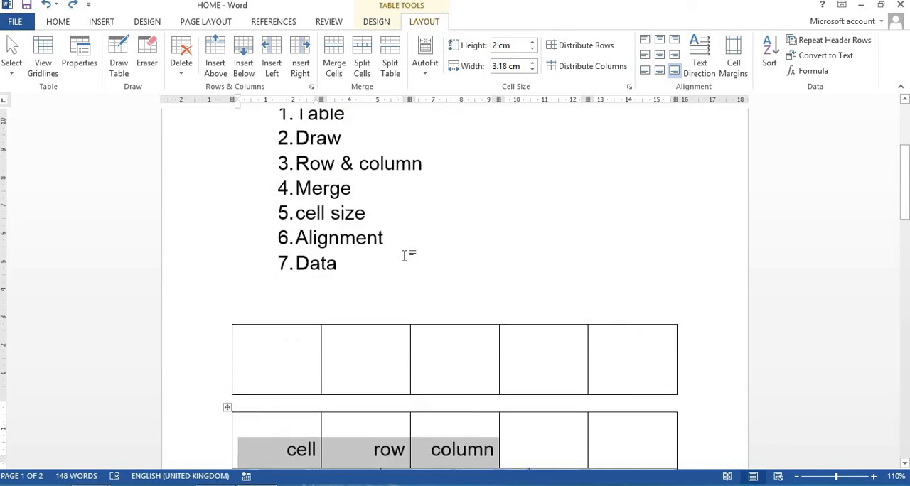
scroll(406, 256, down, 3)
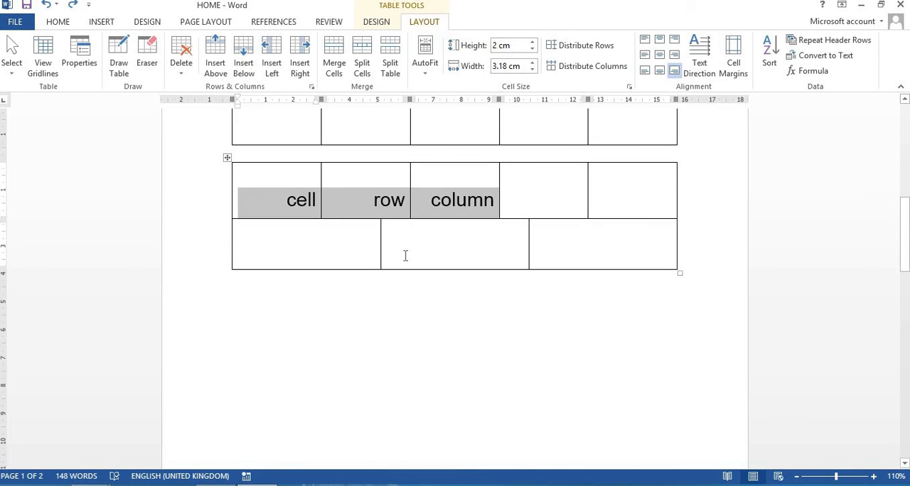